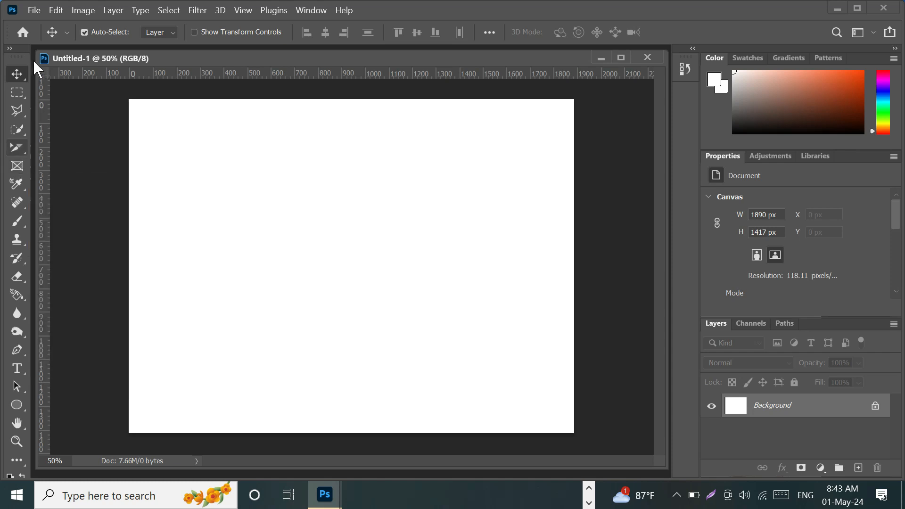
Open the cup-coffee-saucer image from New folder in Downloads and place it as a layer in the Untitled-1 document.
click(39, 15)
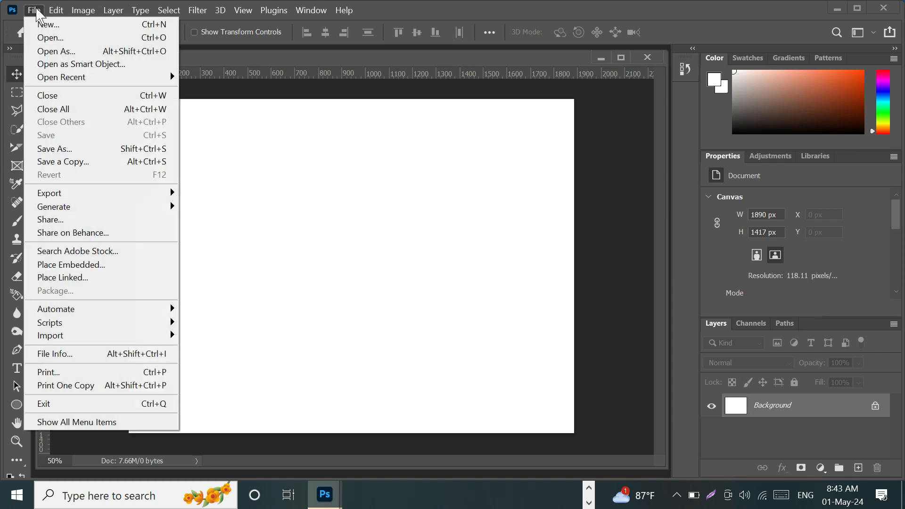
click(38, 37)
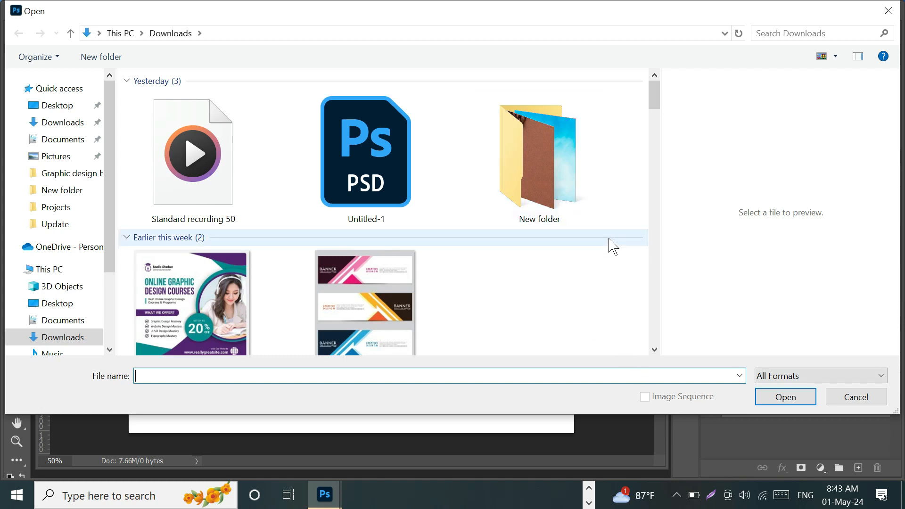
scroll(437, 233, down, 10)
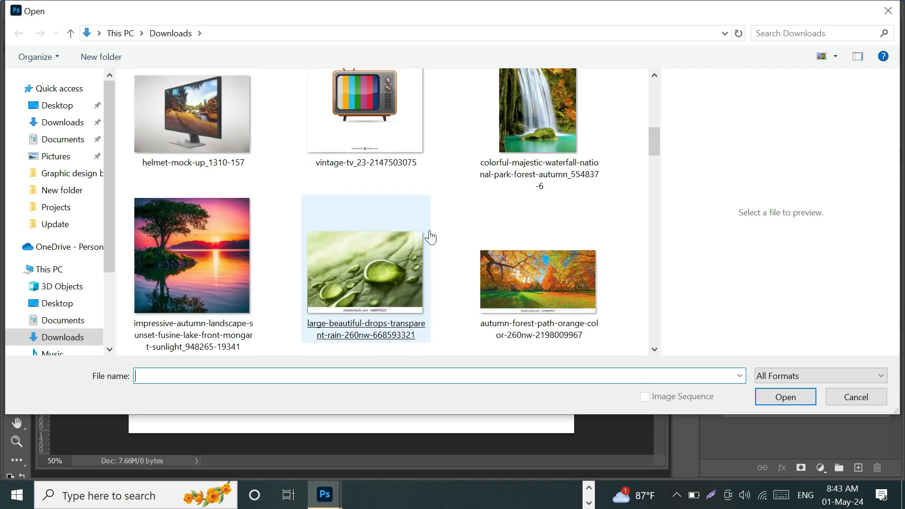
scroll(462, 225, up, 3)
scroll(386, 178, down, 6)
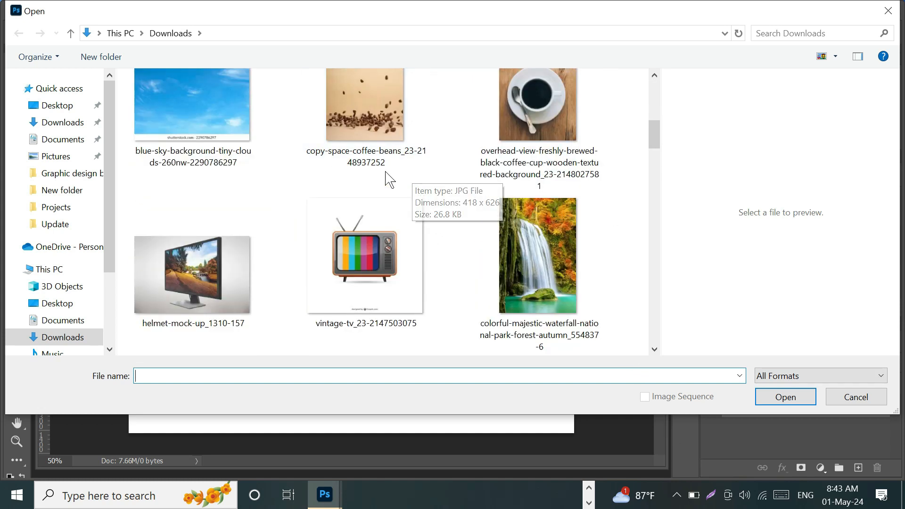
scroll(367, 188, down, 15)
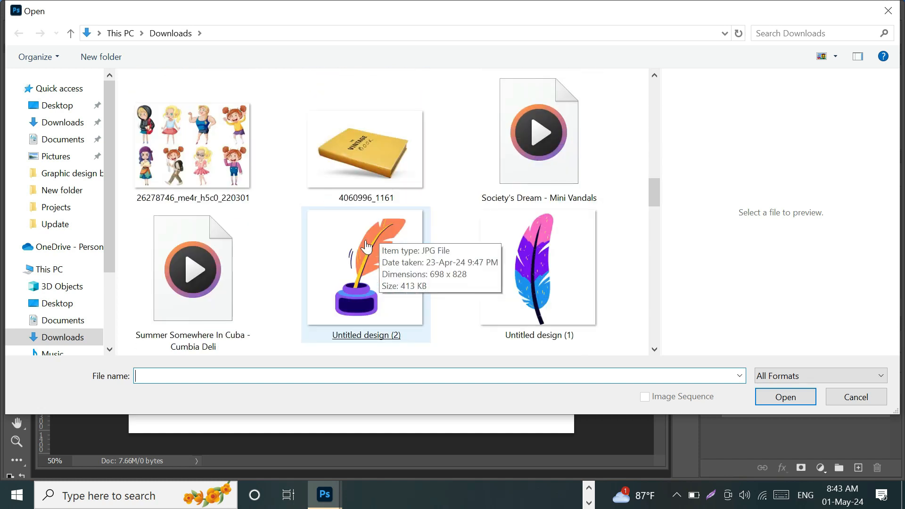
scroll(390, 236, up, 20)
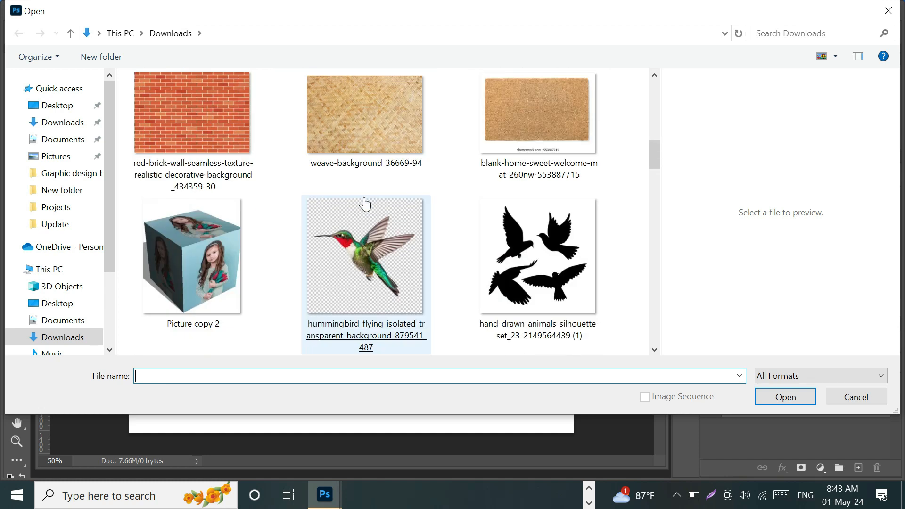
double_click(561, 162)
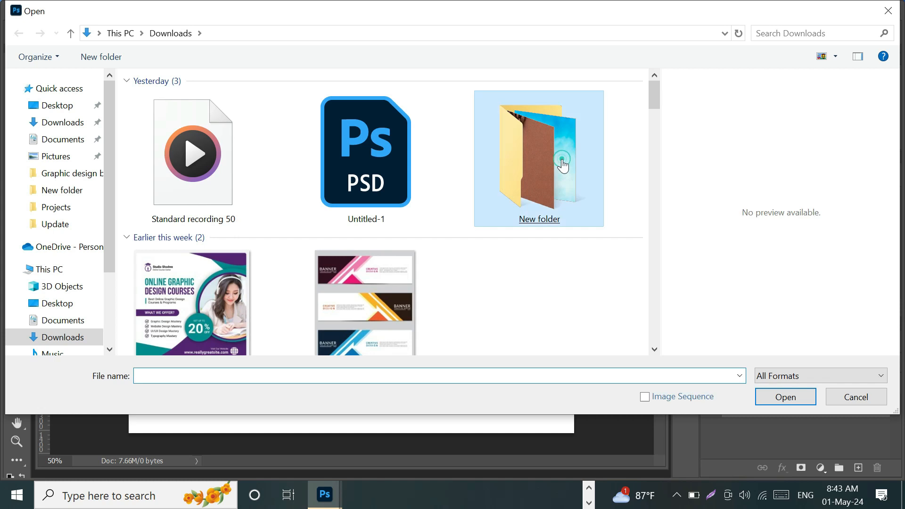
click(409, 95)
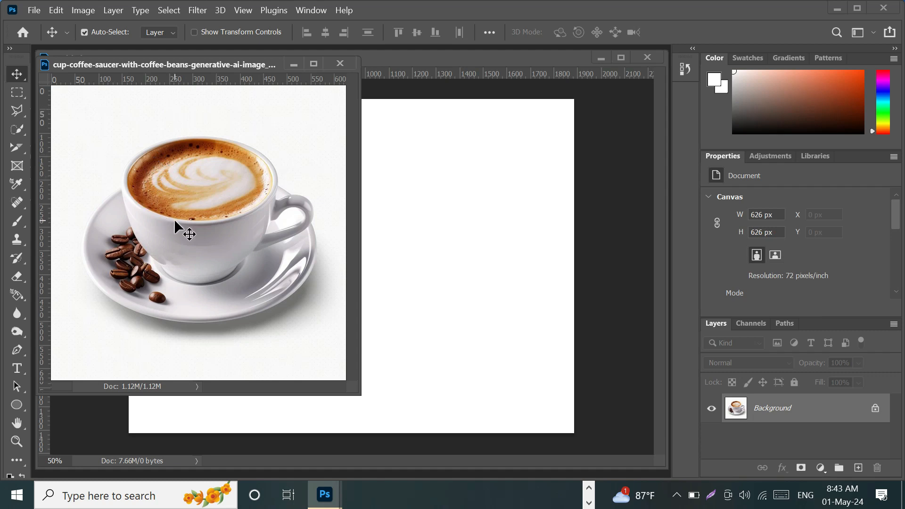
drag(179, 222, 383, 287)
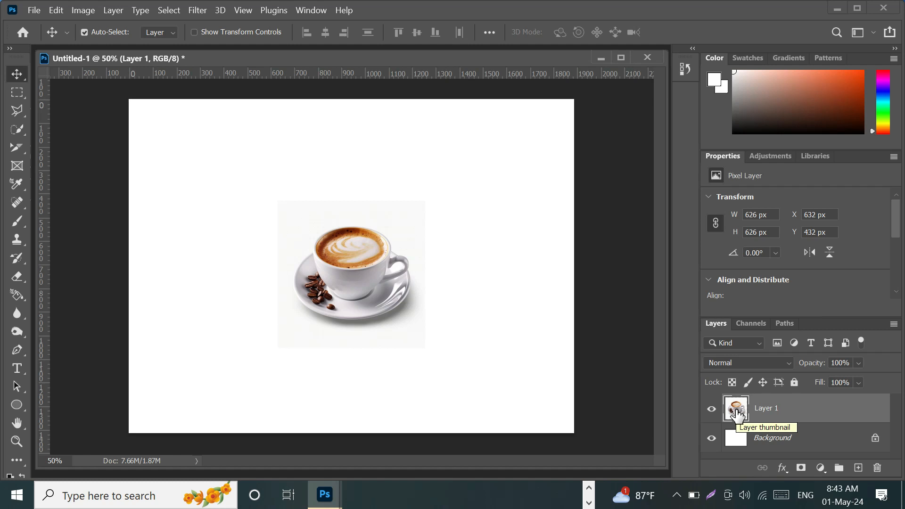
Scale the coffee cup layer to about 194%, centre it roughly on the canvas, and clear the selection.
key(ctrl)
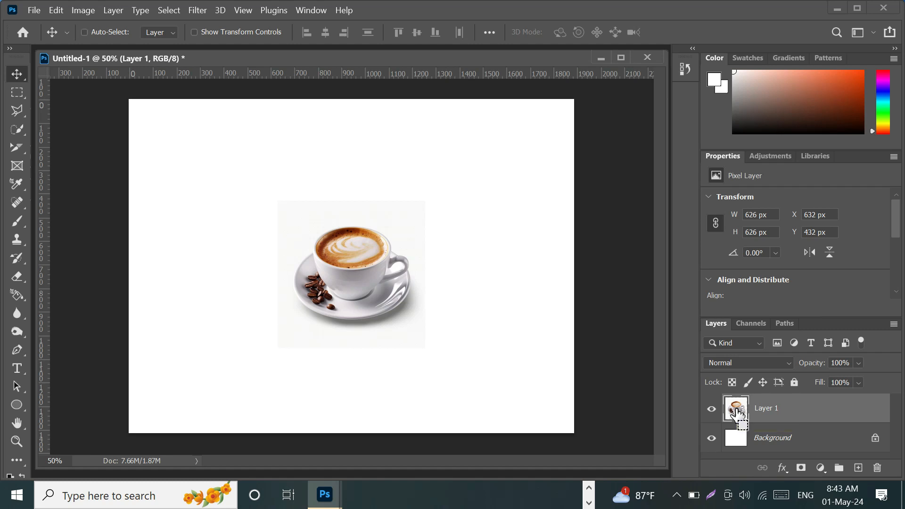
ctrl+click(738, 414)
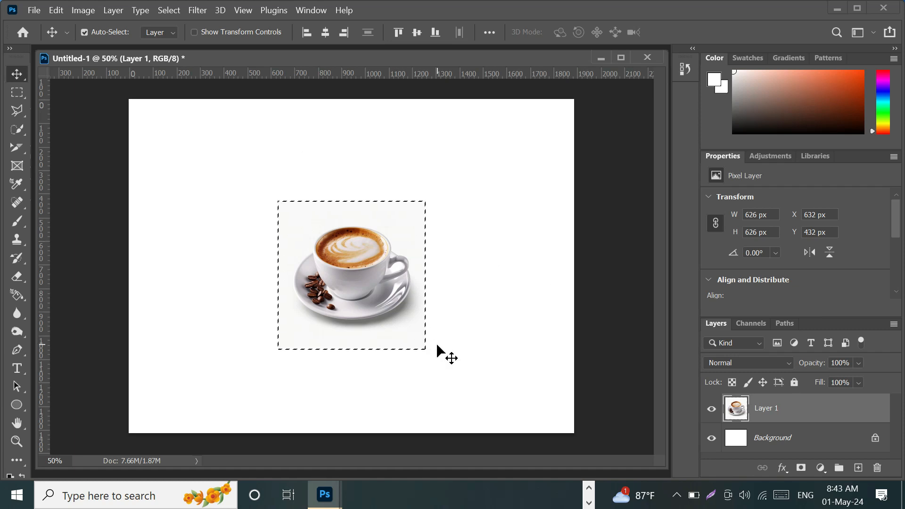
key(ctrl)
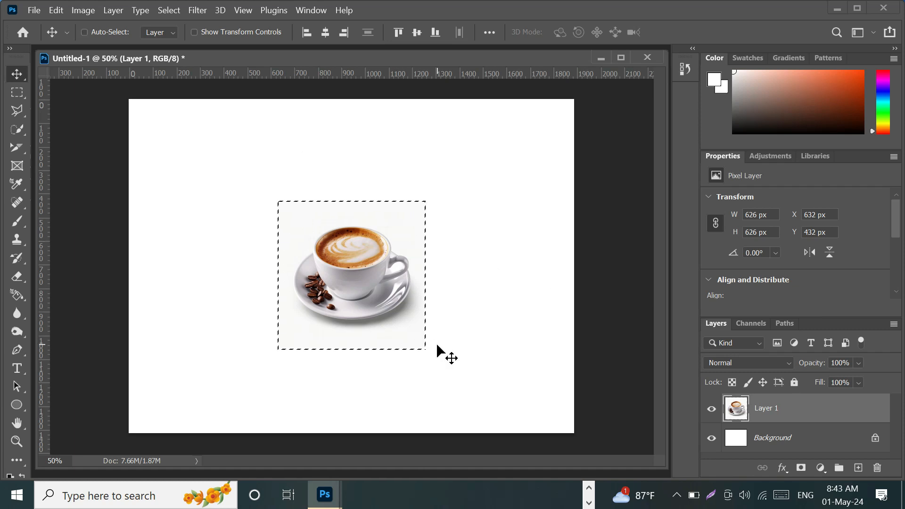
key(ctrl+t)
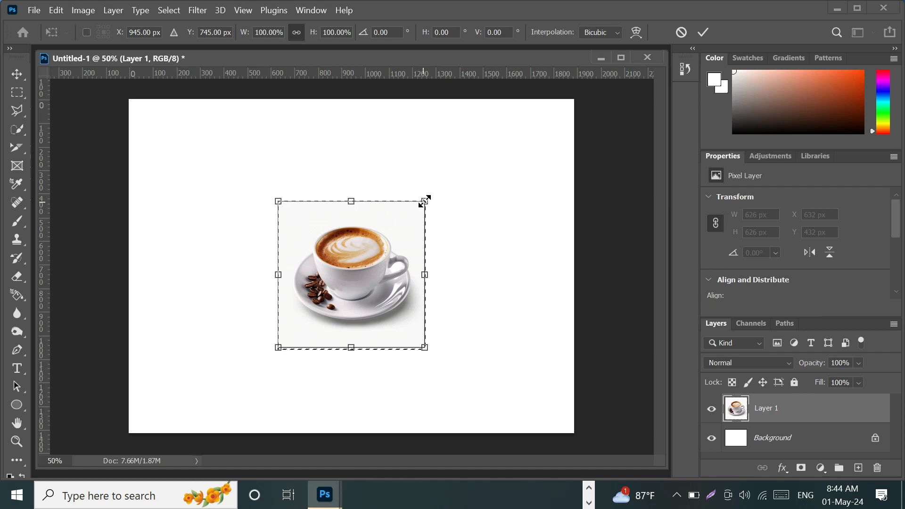
drag(425, 201, 542, 140)
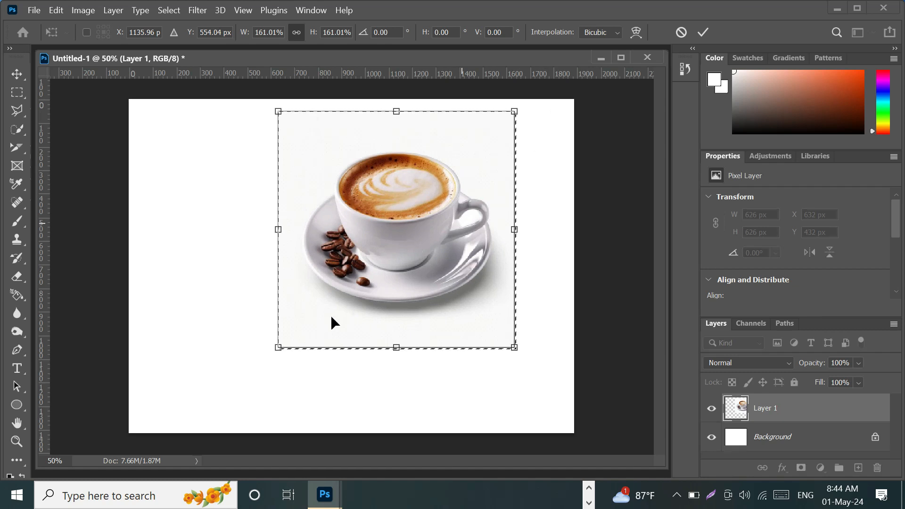
drag(278, 346, 230, 396)
drag(377, 256, 372, 269)
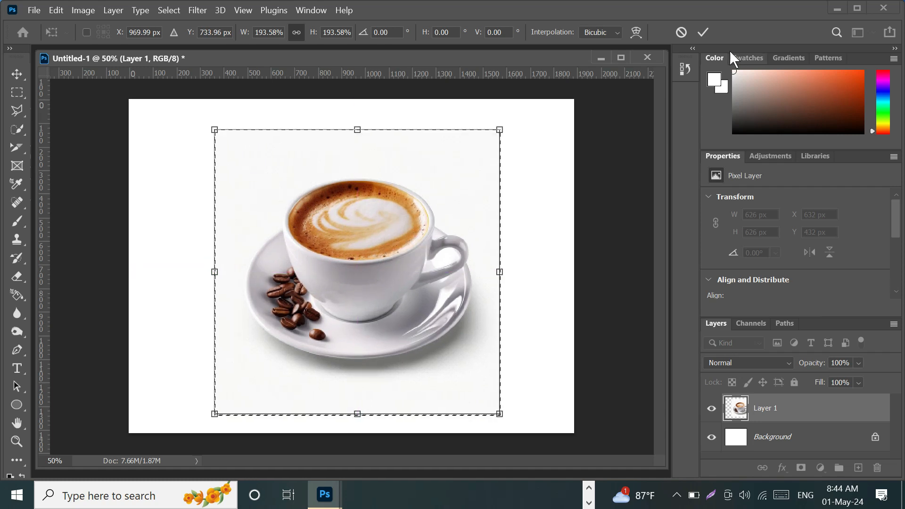
click(703, 33)
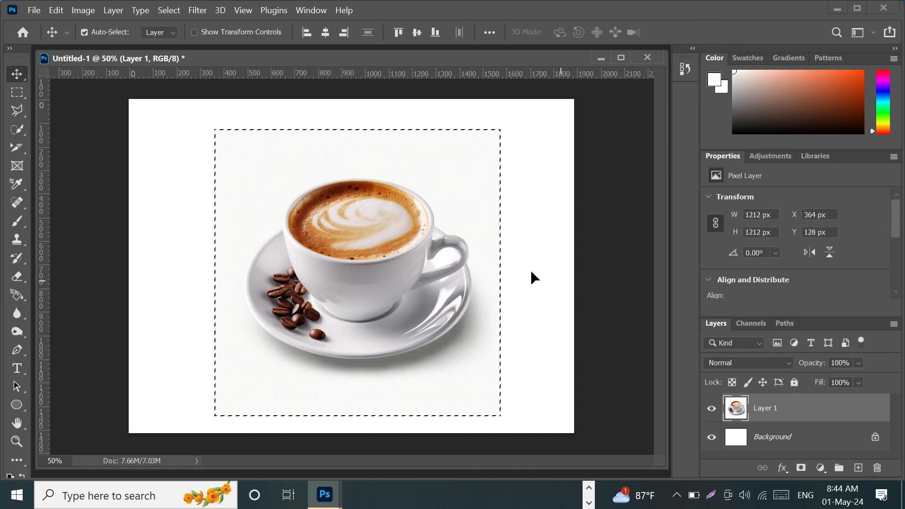
key(ctrl+d)
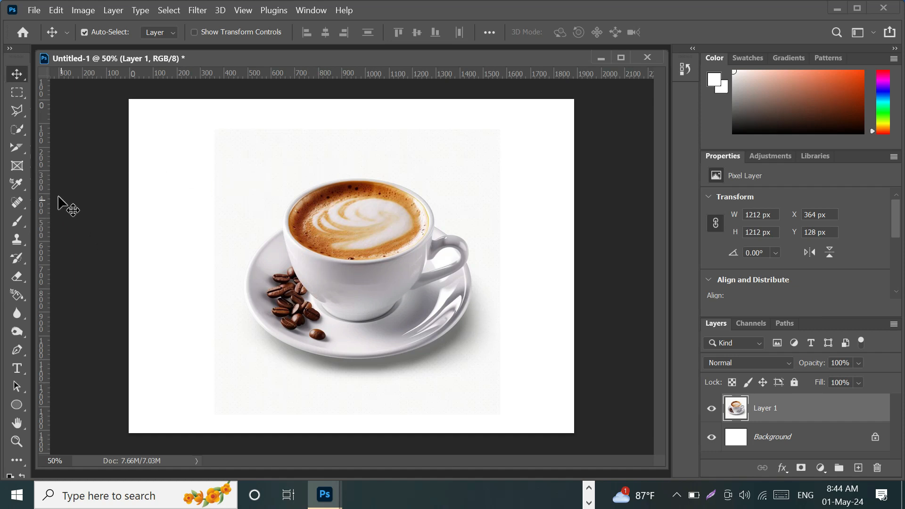
Draw an elliptical frame over the coffee surface and fit it to the cup's inner rim, about 554 by 295 px.
click(16, 166)
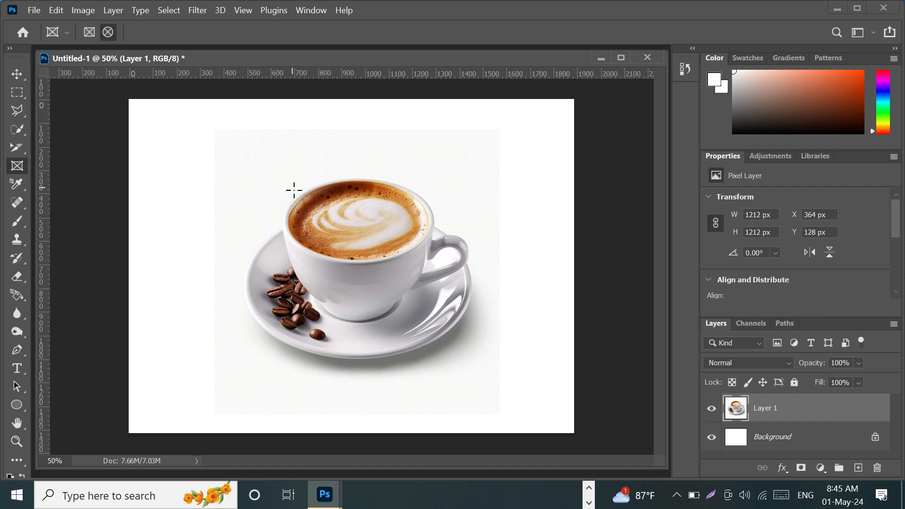
drag(307, 195, 430, 267)
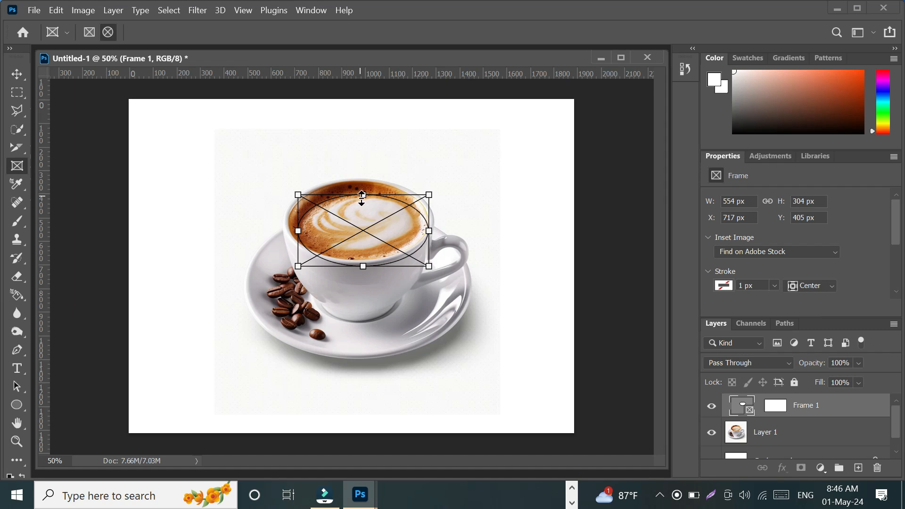
drag(365, 194, 363, 188)
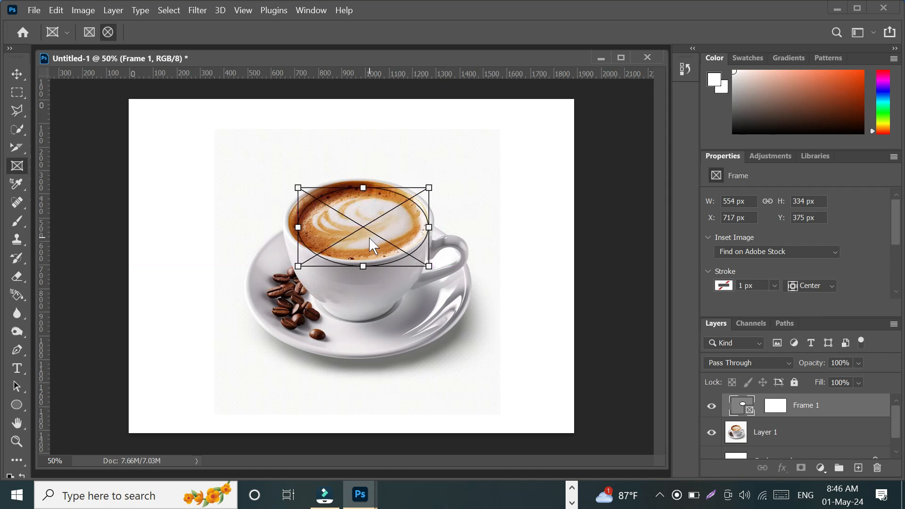
drag(361, 238, 355, 259)
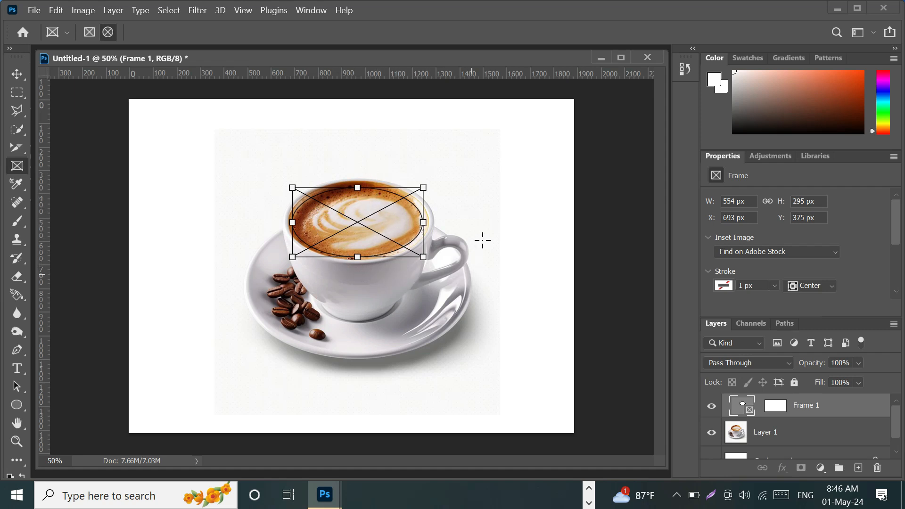
Open the roasted-coffee-beans-brown-background image from New folder and insert it directly into the elliptical frame over the coffee.
click(33, 11)
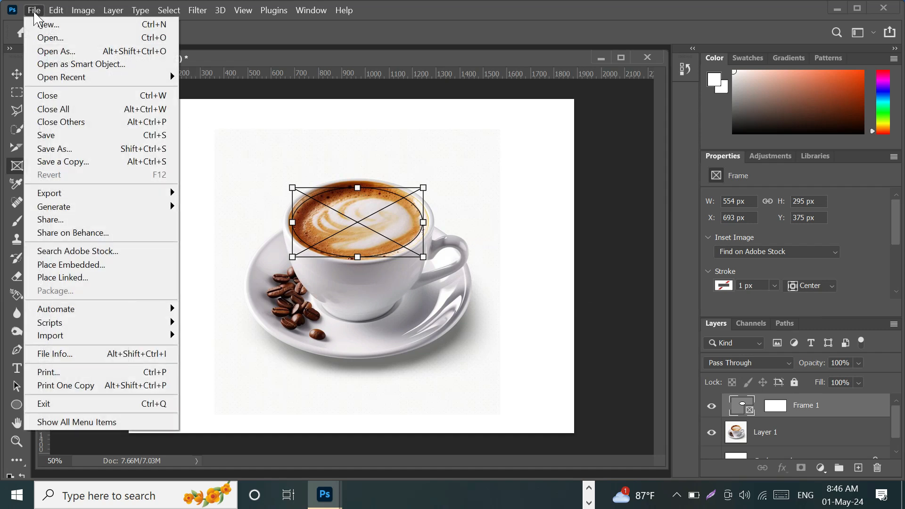
click(50, 40)
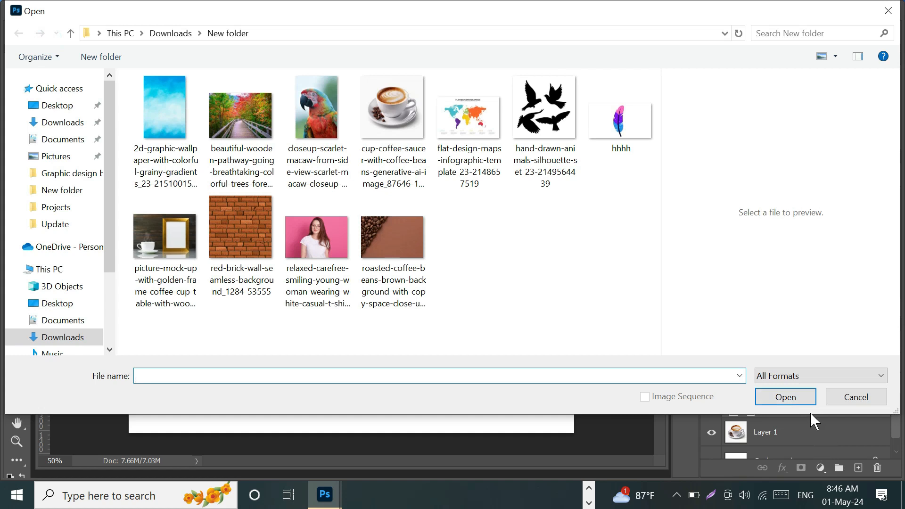
click(398, 241)
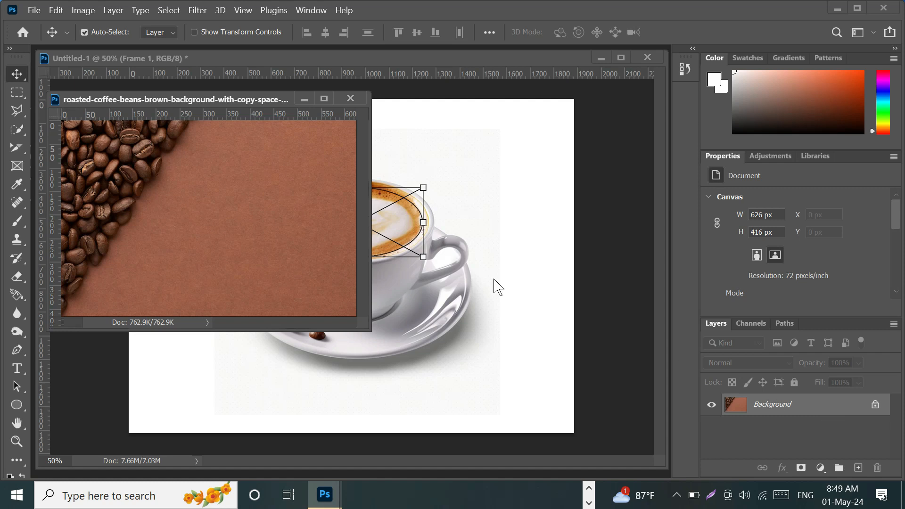
drag(262, 226, 398, 231)
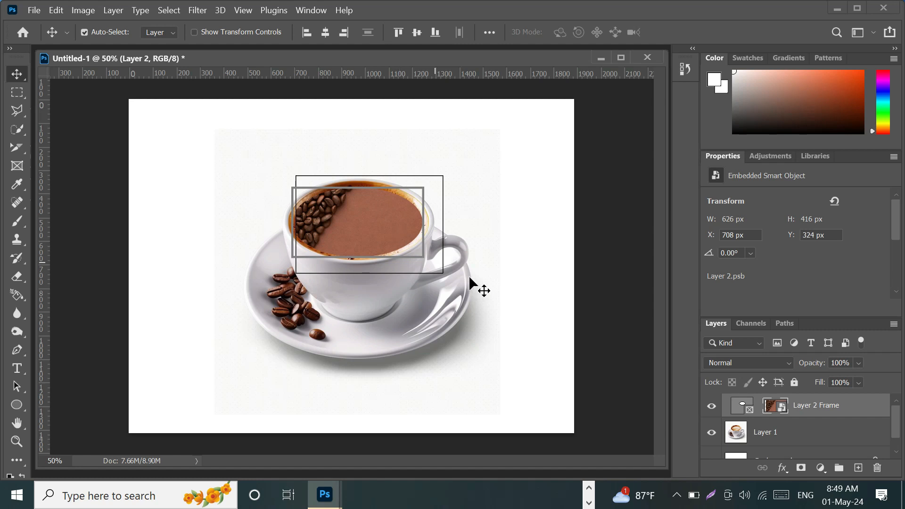
Try shifting the coffee beans image within the elliptical frame, and undo the changes including its placement in the frame.
mouse_move(337, 220)
mouse_down()
mouse_move(328, 217)
mouse_move(339, 219)
mouse_up()
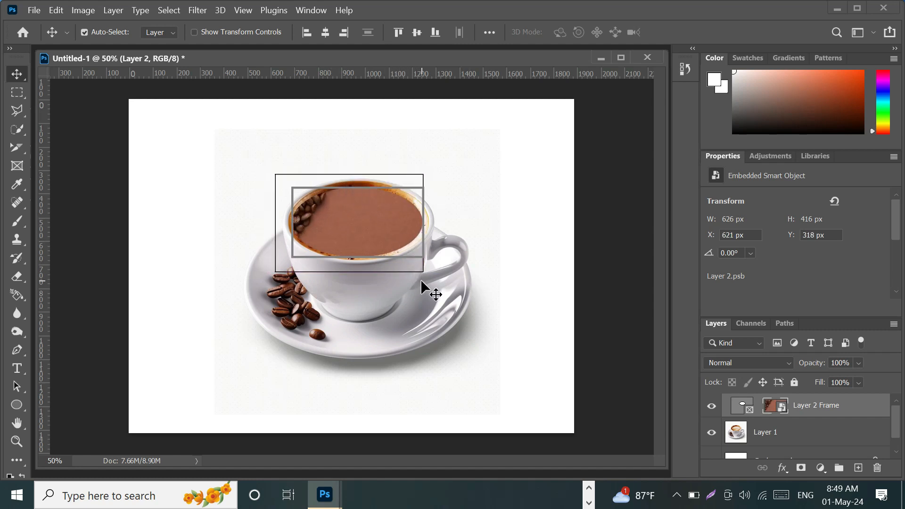
mouse_move(418, 275)
mouse_down()
mouse_move(442, 279)
mouse_move(417, 273)
mouse_up()
mouse_move(378, 230)
mouse_down()
mouse_move(389, 225)
mouse_move(374, 231)
mouse_move(383, 237)
mouse_up()
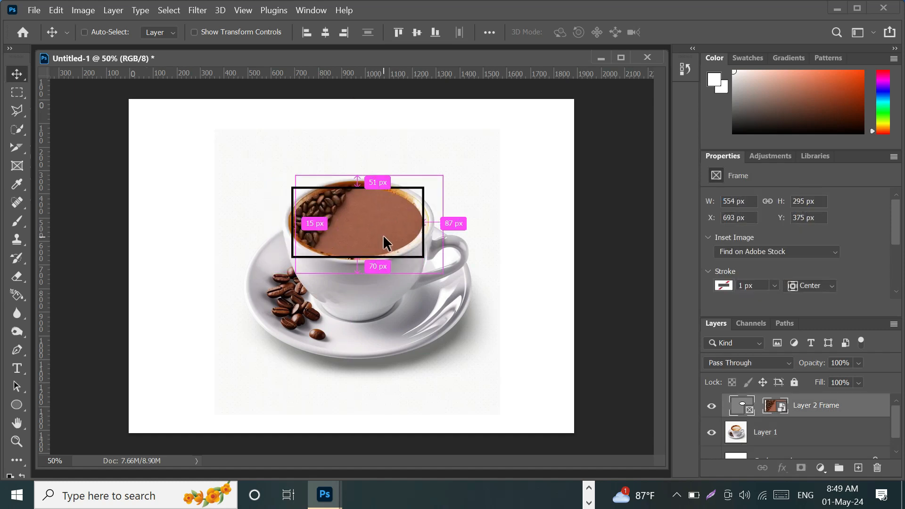
key(ctrl+z)
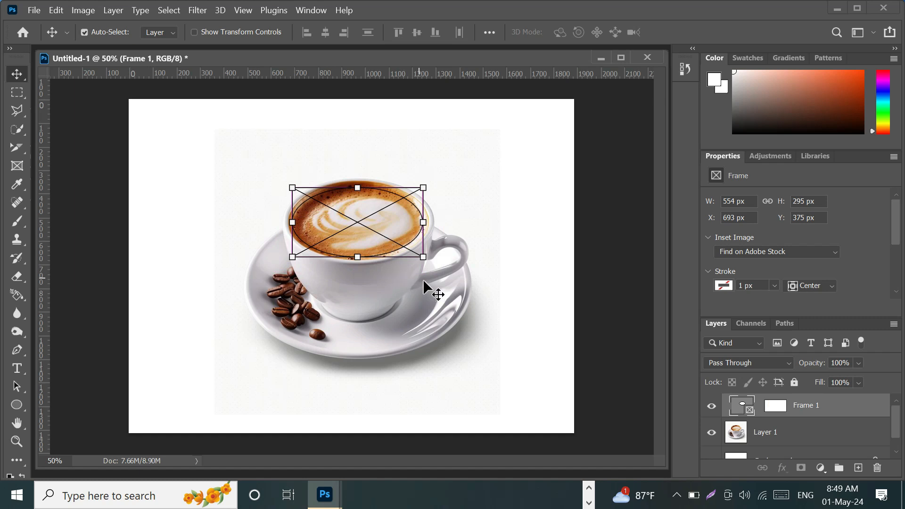
Reopen the roasted-coffee-beans-brown-background image and place it outside the frame as a separate layer over the lower part of the saucer.
click(34, 10)
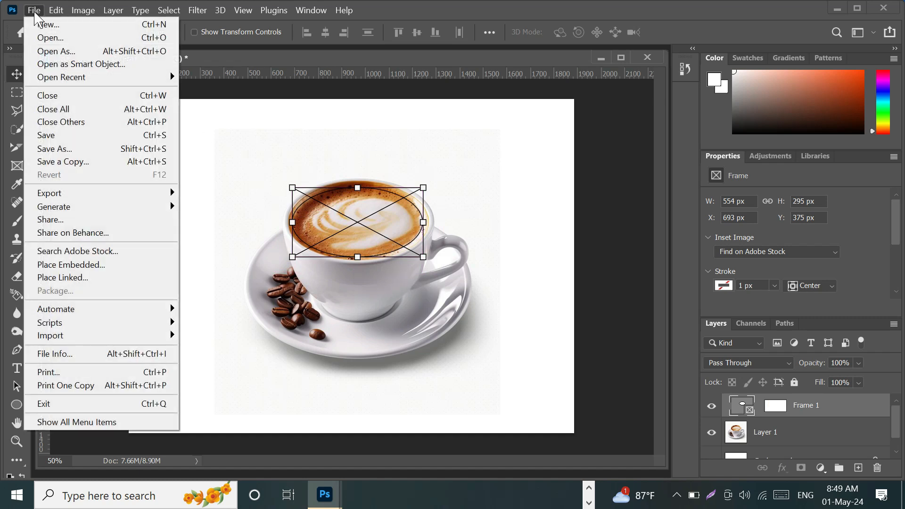
click(42, 37)
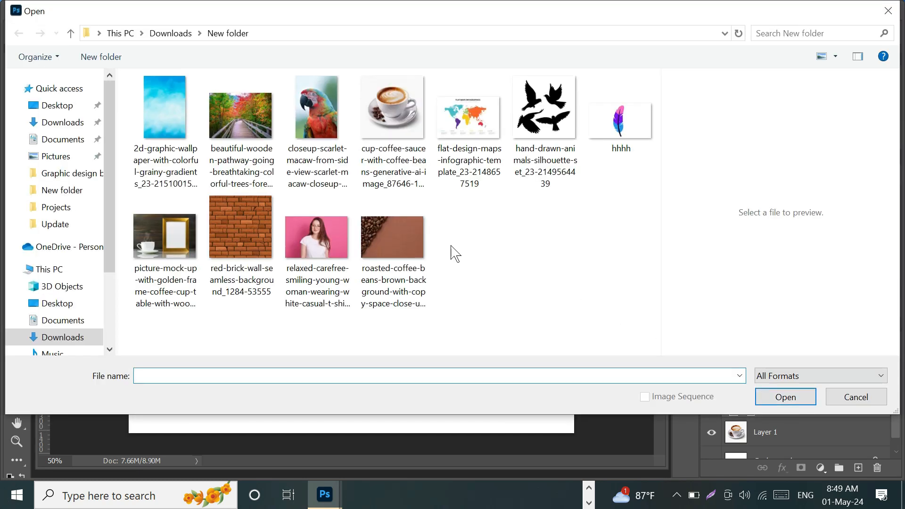
double_click(408, 241)
drag(293, 267, 376, 400)
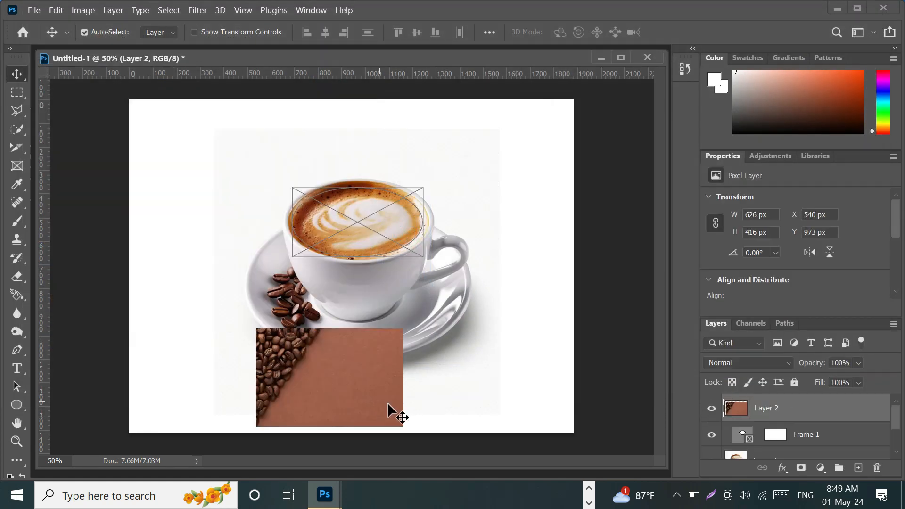
Try enlarging the coffee beans image to about 168% and moving it over the cup, and undo the transformation.
ctrl+click(740, 414)
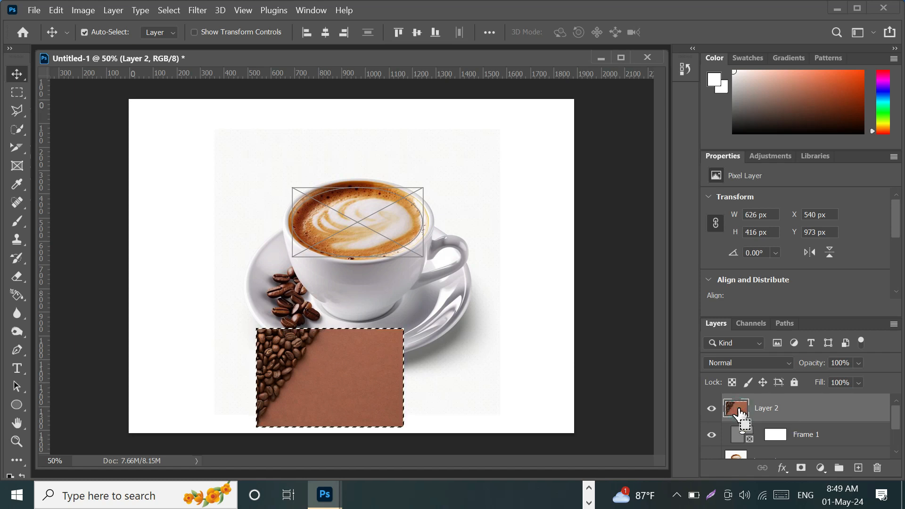
key(ctrl+t)
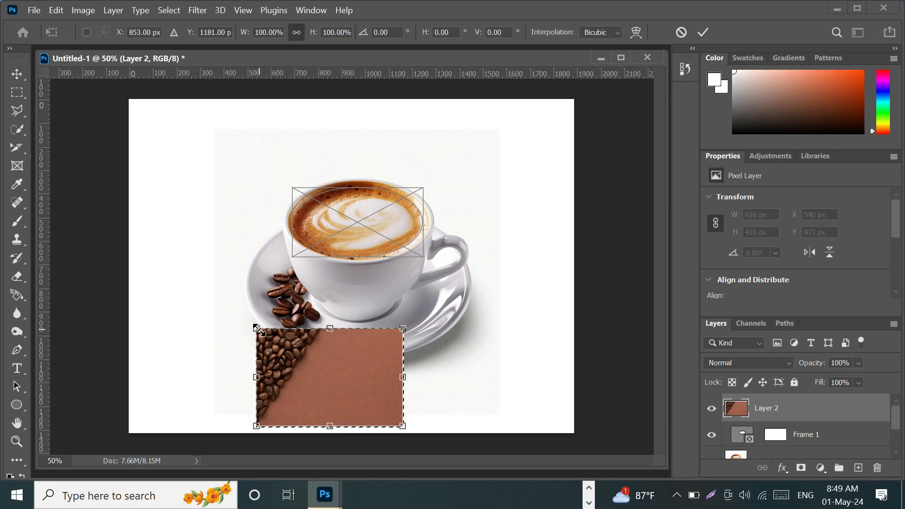
drag(256, 327, 174, 238)
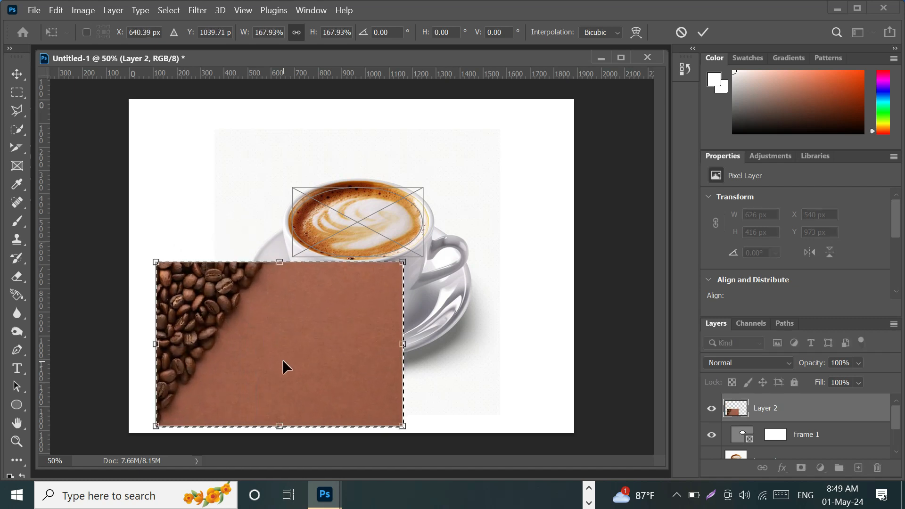
drag(279, 349, 305, 244)
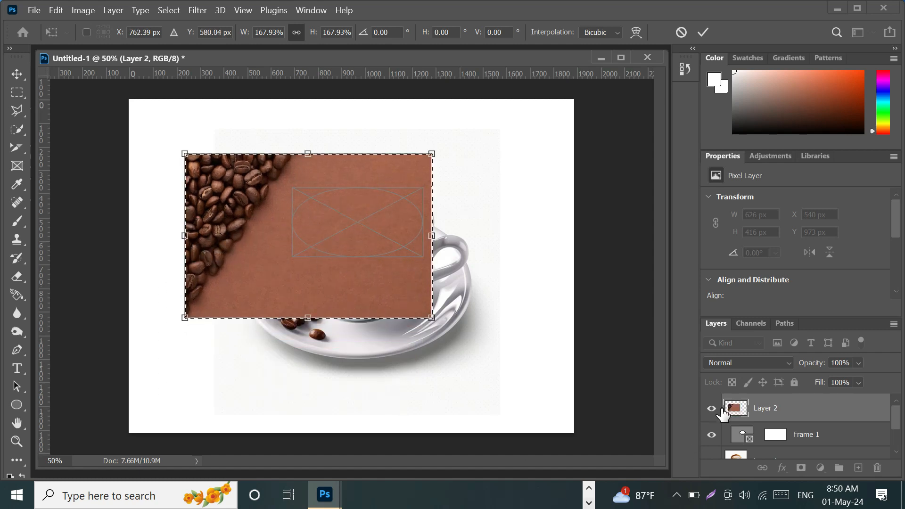
click(702, 31)
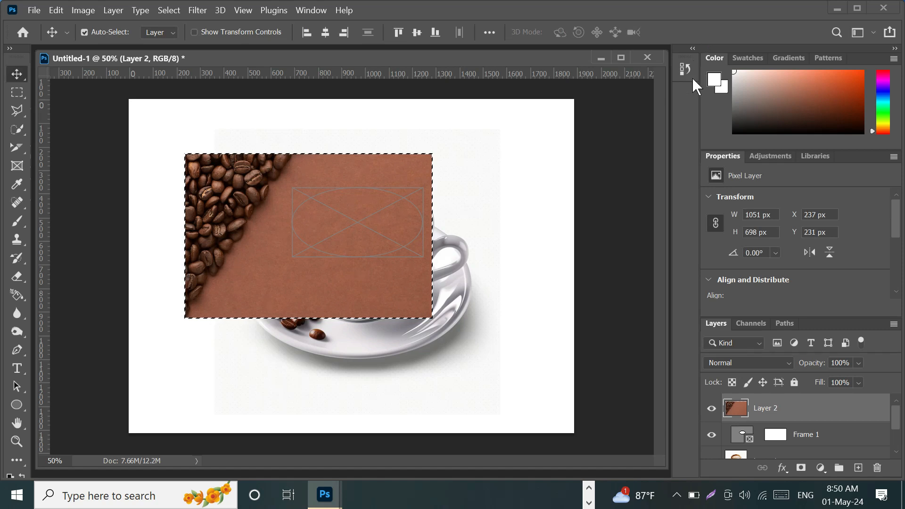
key(ctrl)
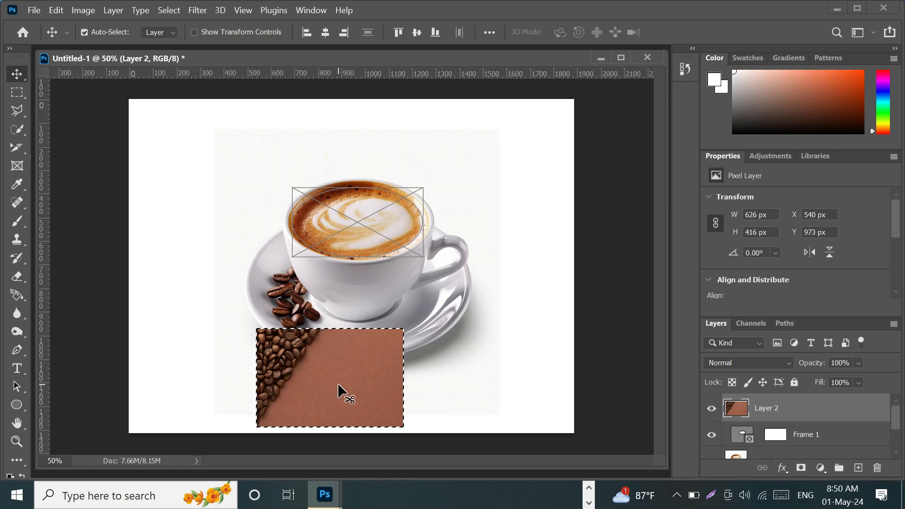
Enlarge the coffee beans image to 184% over the coffee surface and place it inside the elliptical frame.
key(ctrl)
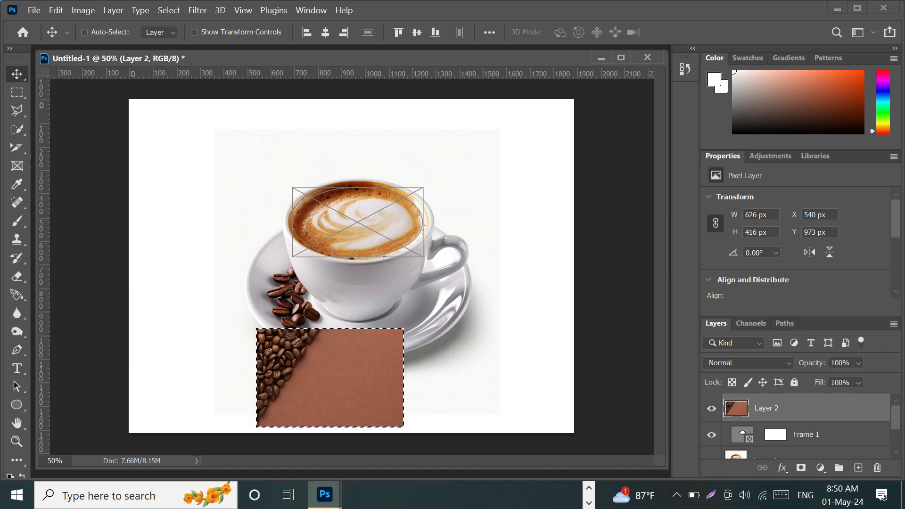
key(ctrl+t)
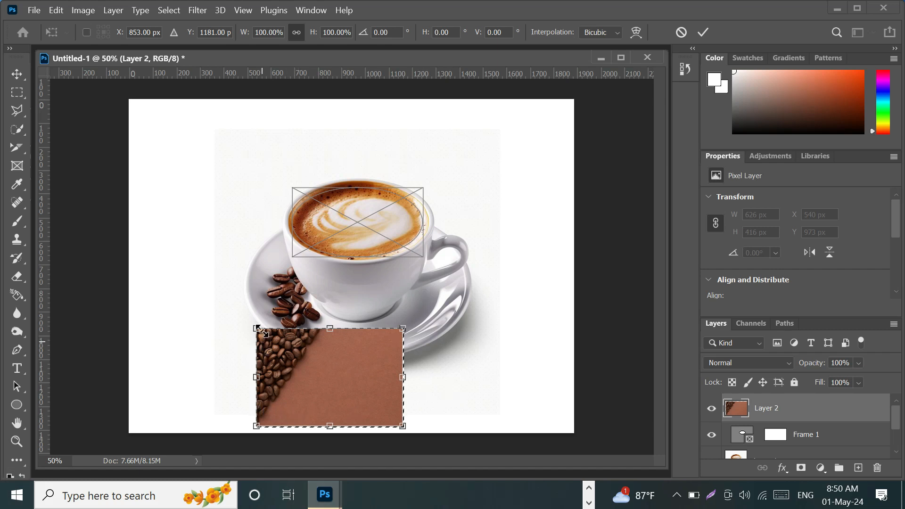
drag(254, 326, 152, 215)
drag(242, 344, 290, 240)
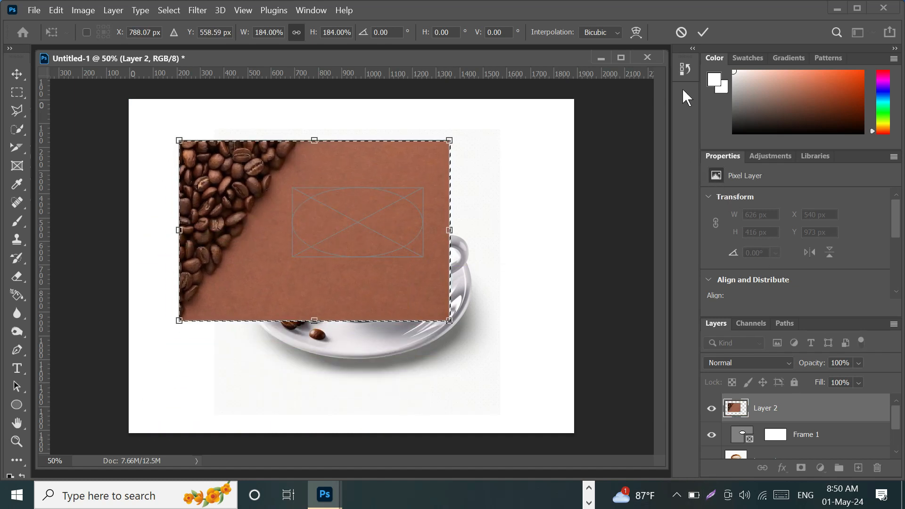
click(702, 28)
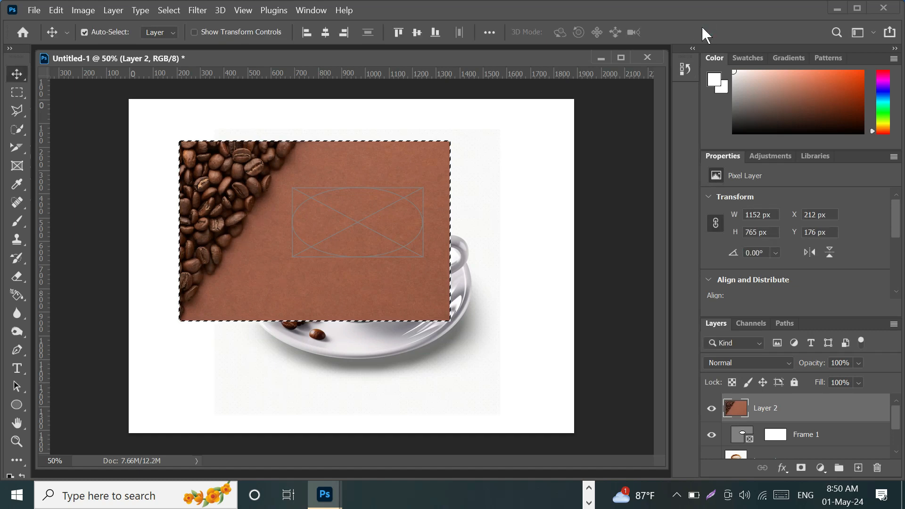
key(ctrl+d)
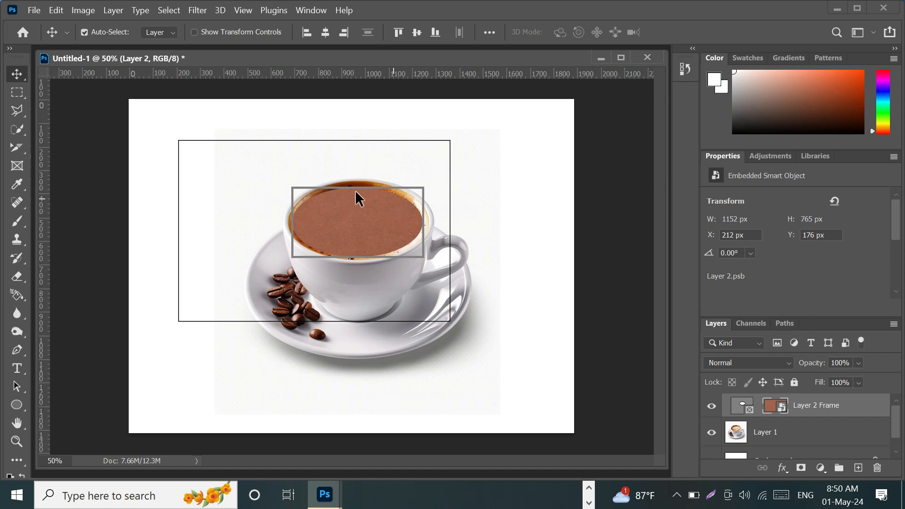
click(525, 224)
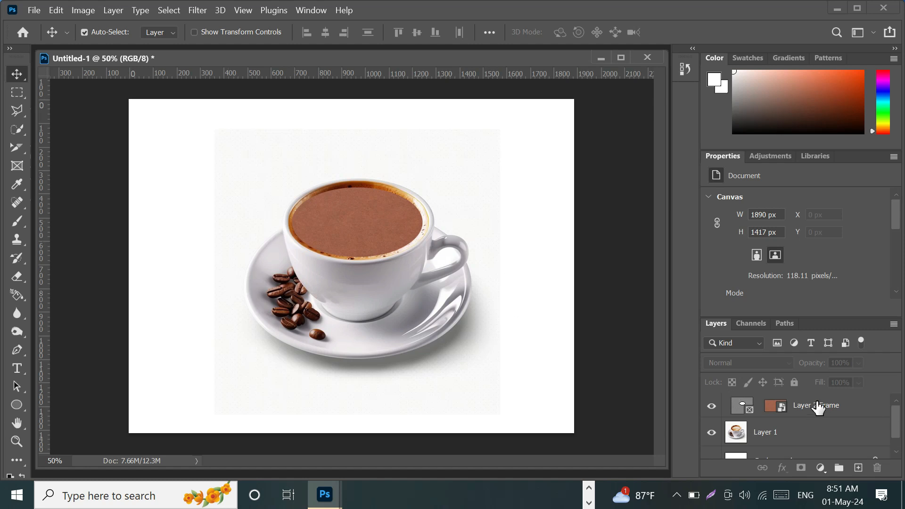
Delete the framed coffee beans layer and the coffee cup layer, and switch to the Eyedropper tool.
drag(819, 408, 882, 470)
drag(785, 406, 879, 469)
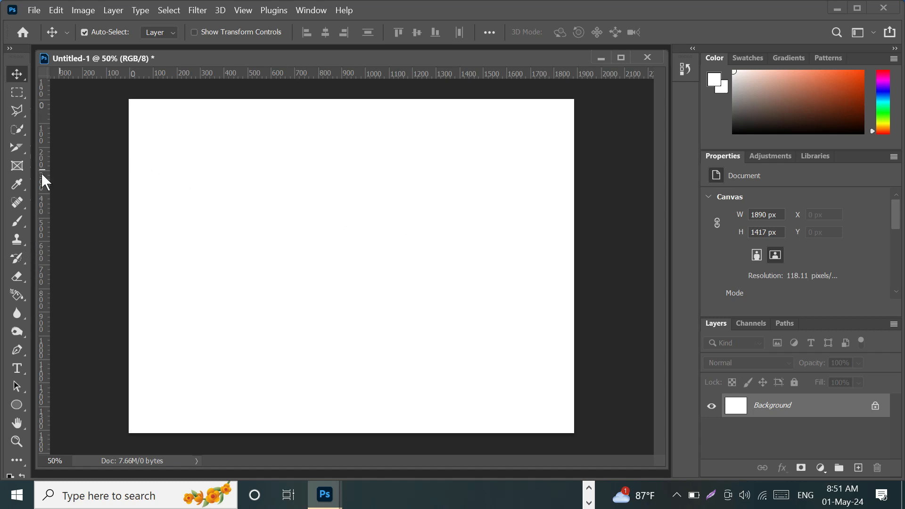
click(17, 185)
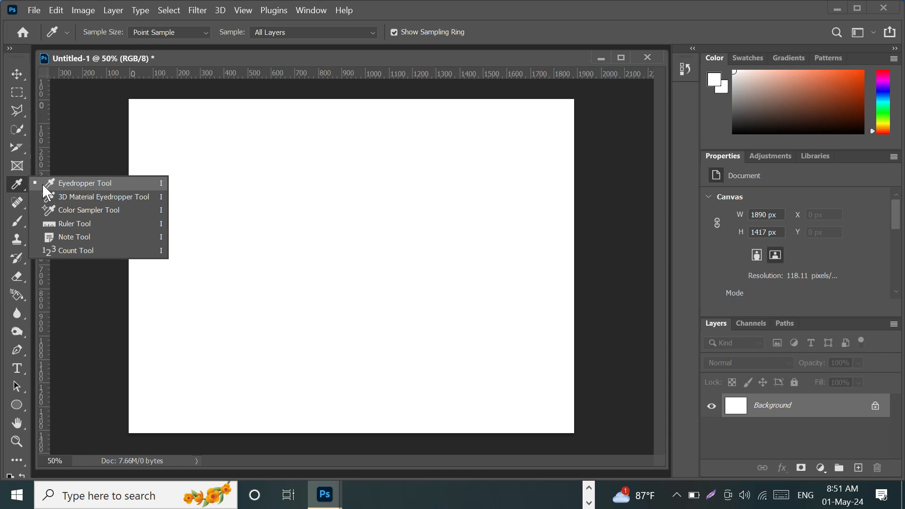
Start opening an image file and browse the Downloads folder for a suitable picture.
click(34, 13)
click(42, 35)
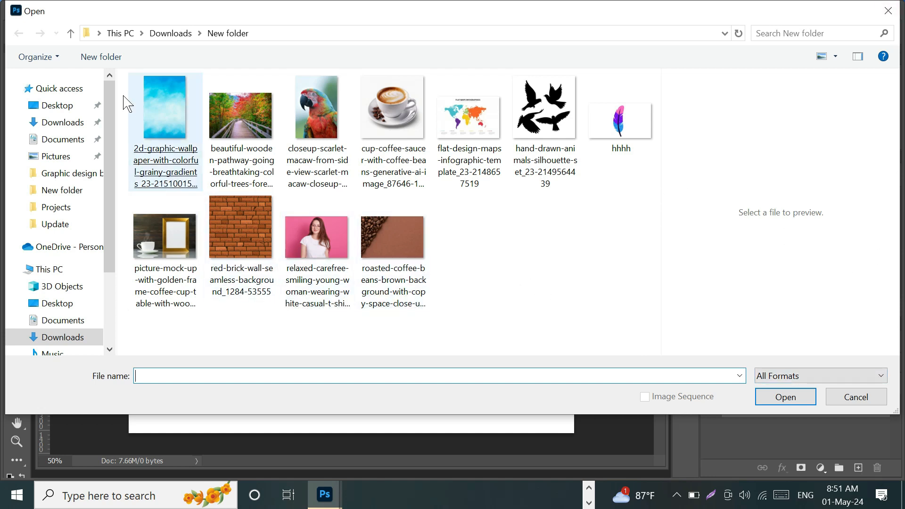
click(66, 122)
scroll(491, 217, down, 10)
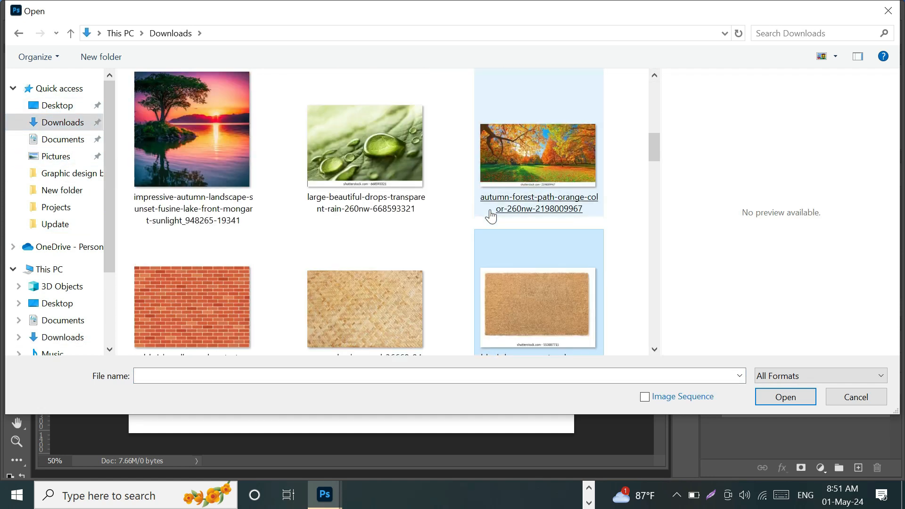
scroll(491, 217, up, 3)
scroll(71, 292, down, 2)
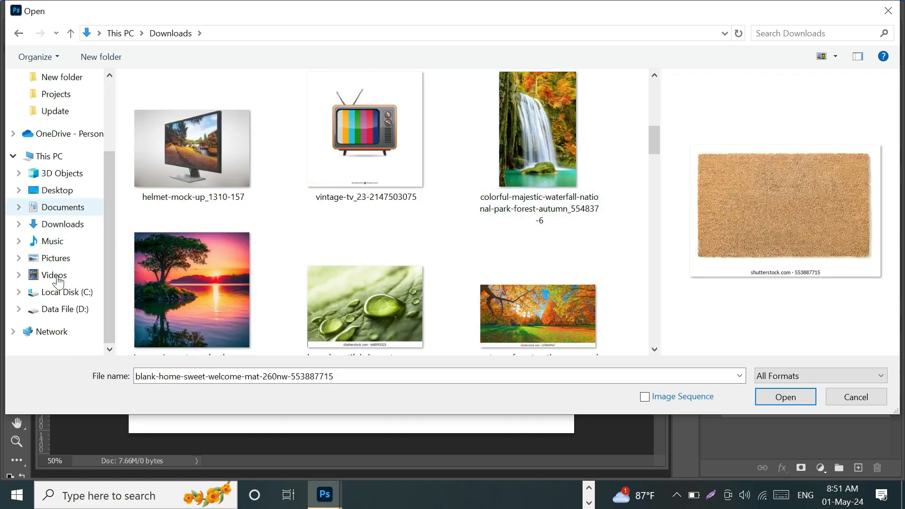
Open the Picture2 copy image from the pictur > PSD > Update folder on the Data File (D:) drive.
click(70, 311)
double_click(468, 115)
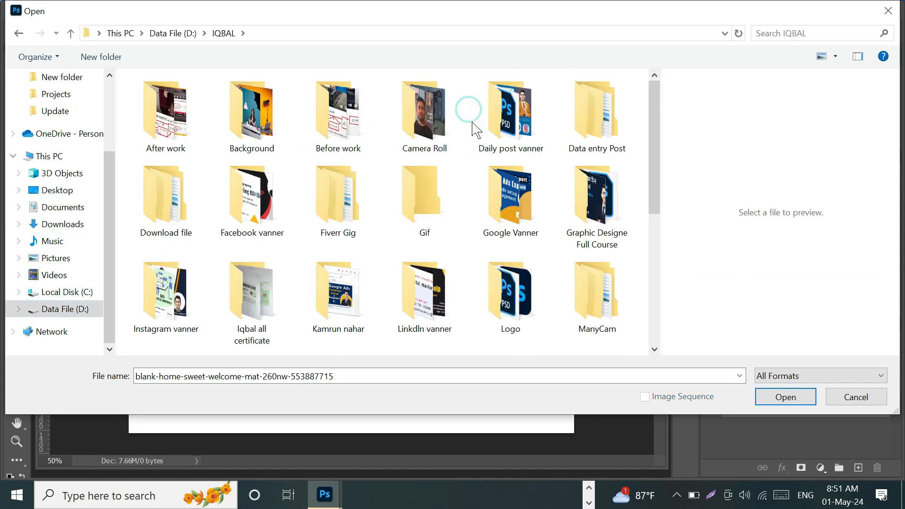
scroll(572, 224, down, 5)
click(364, 211)
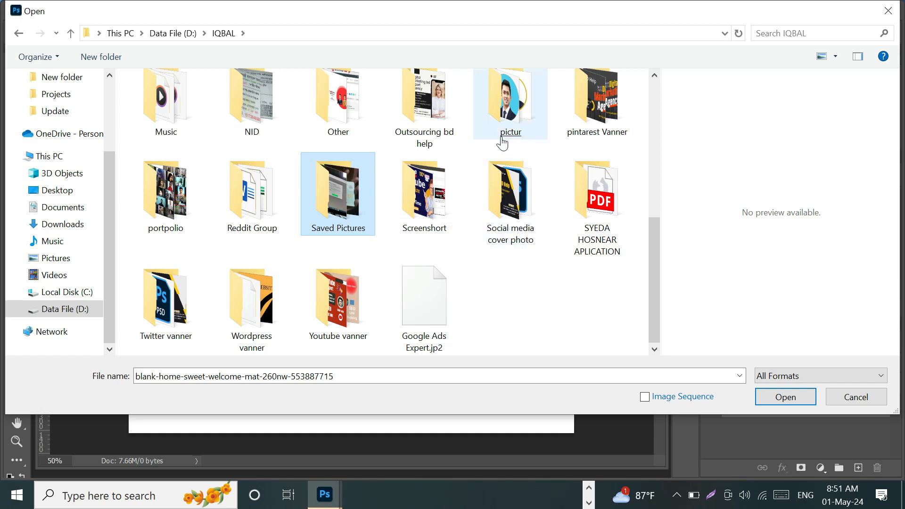
double_click(509, 102)
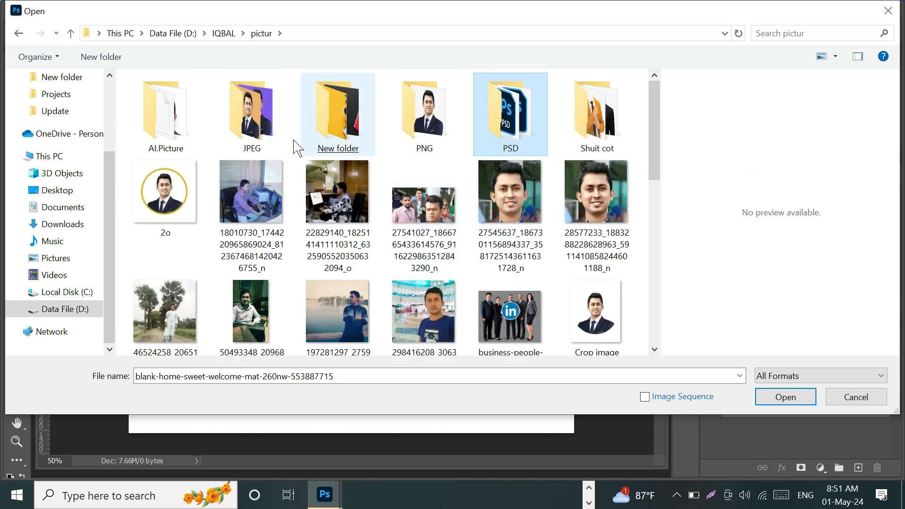
double_click(523, 142)
double_click(181, 140)
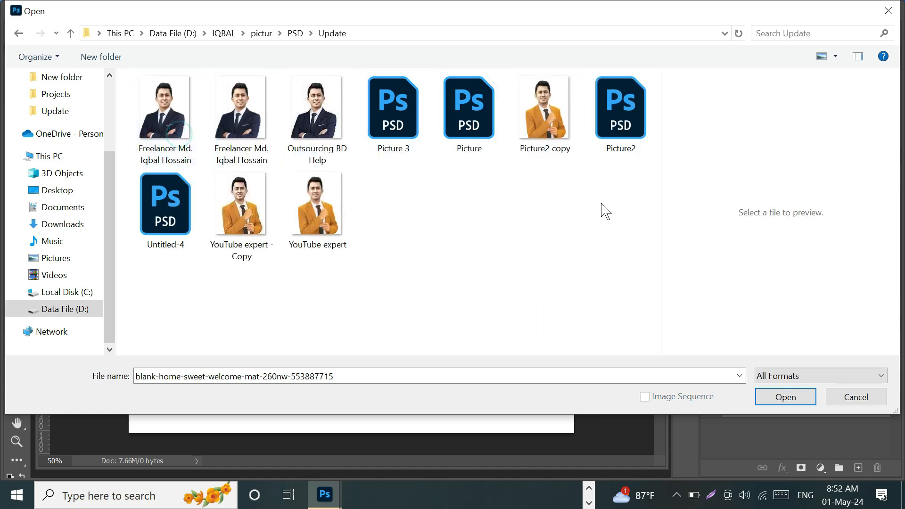
click(557, 131)
double_click(555, 131)
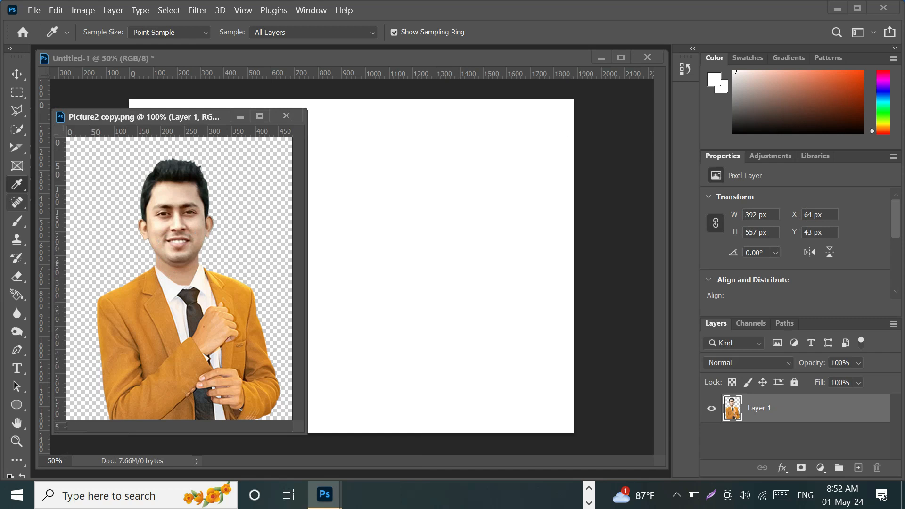
Bring the cut-out portrait into the middle of the Untitled-1 canvas and load its outline as a selection.
click(18, 74)
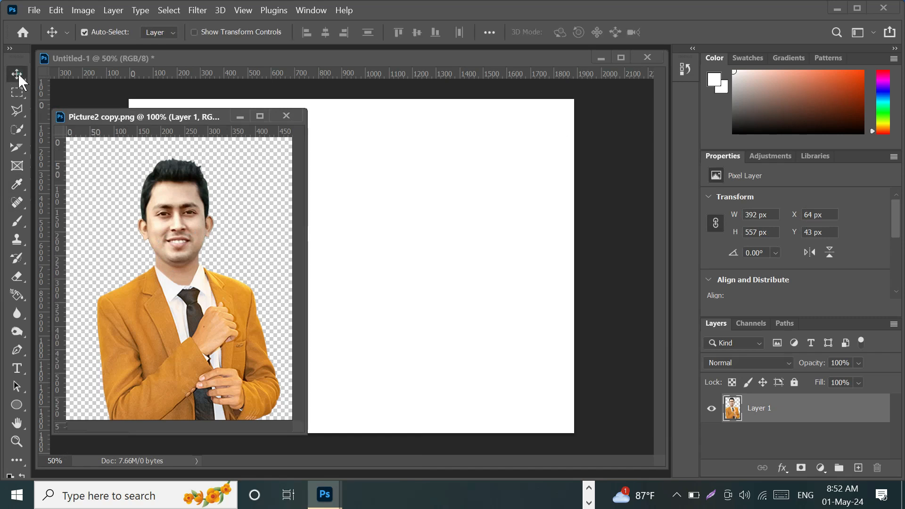
drag(212, 301, 363, 298)
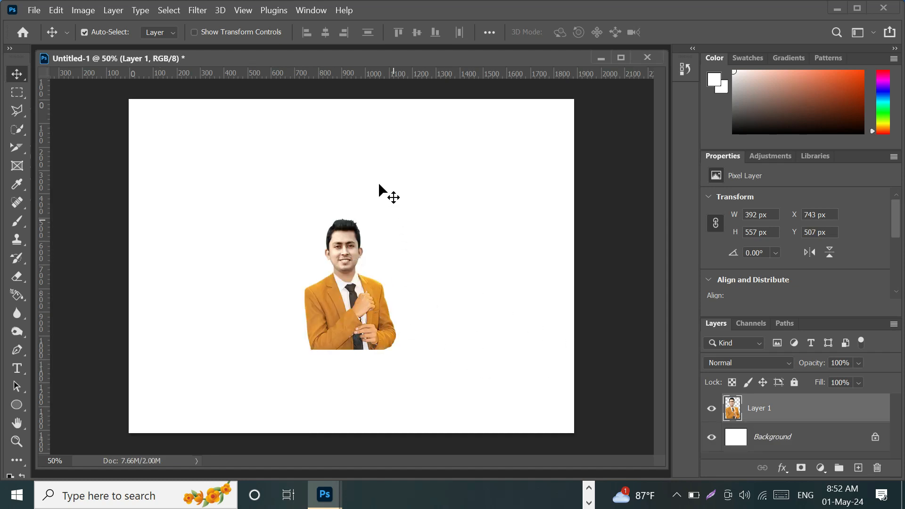
key(ctrl)
ctrl+click(733, 411)
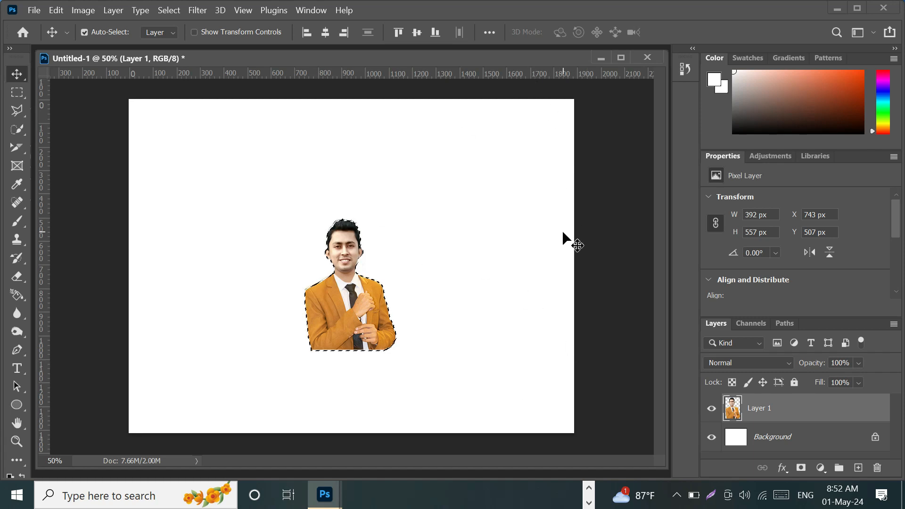
key(ctrl)
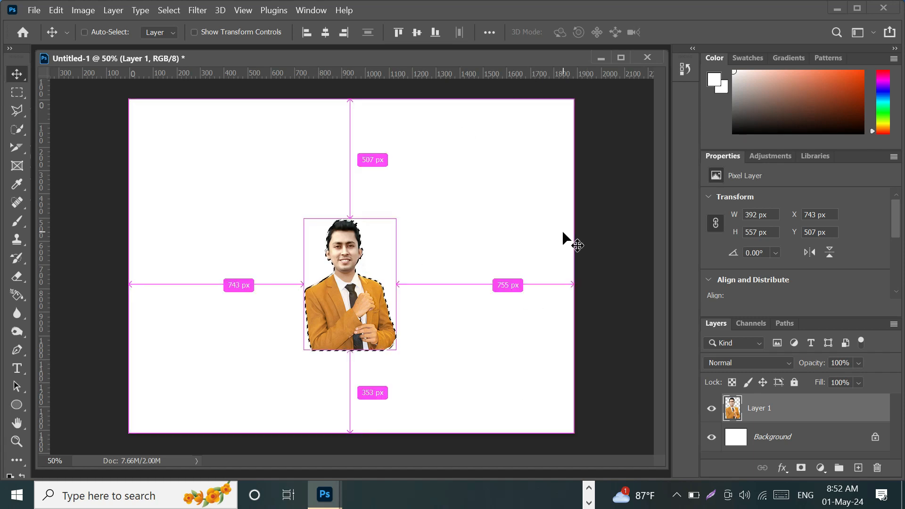
key(ctrl+t)
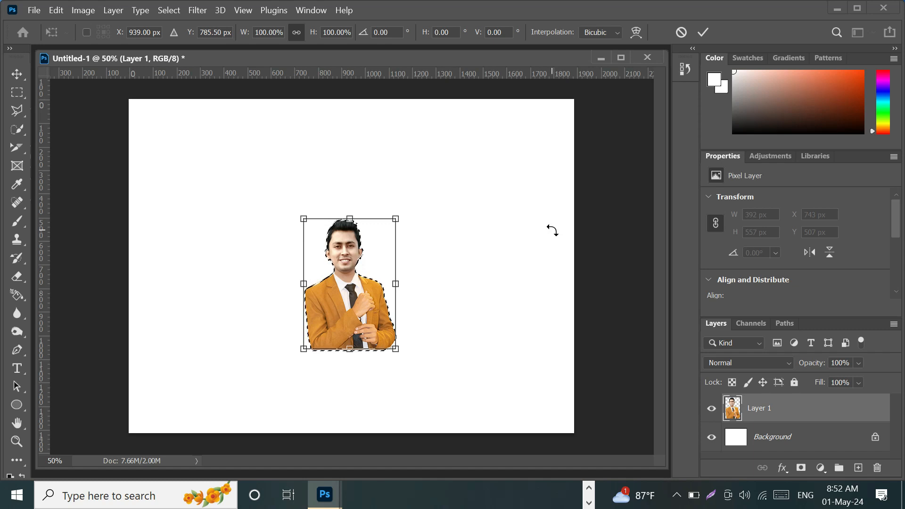
click(682, 32)
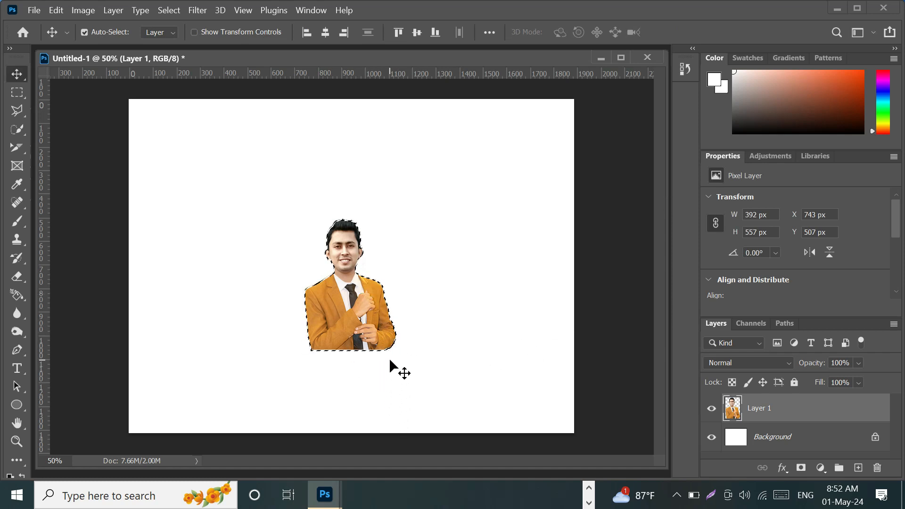
Enlarge the portrait to about 214%, seated near the centre of the canvas's lower edge, and clear the selection.
key(ctrl)
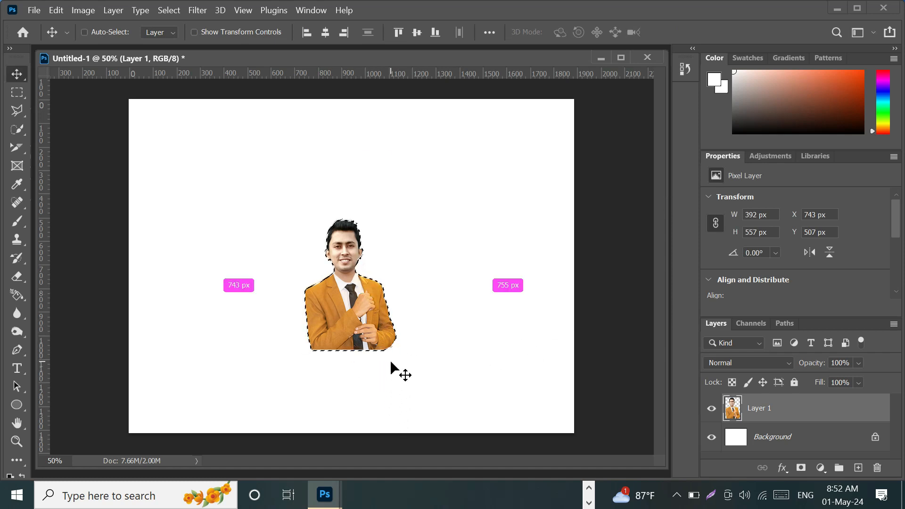
key(ctrl+t)
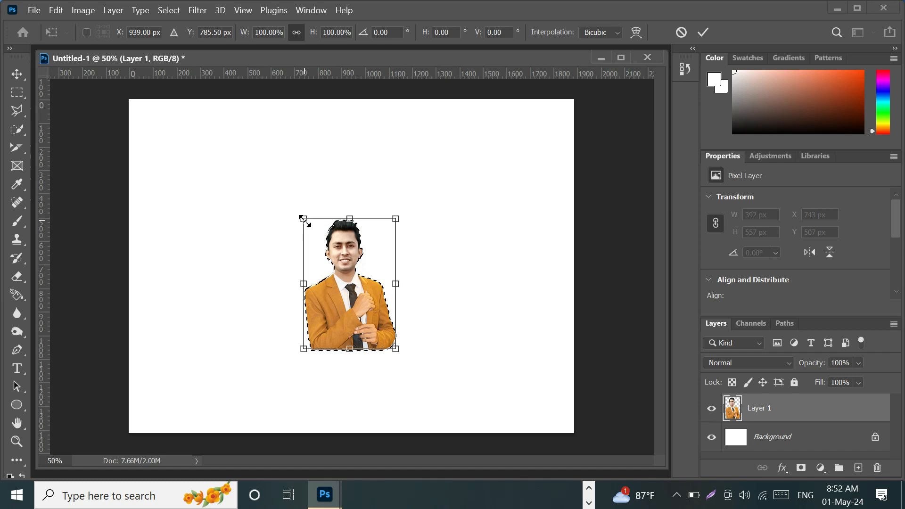
drag(303, 219, 194, 133)
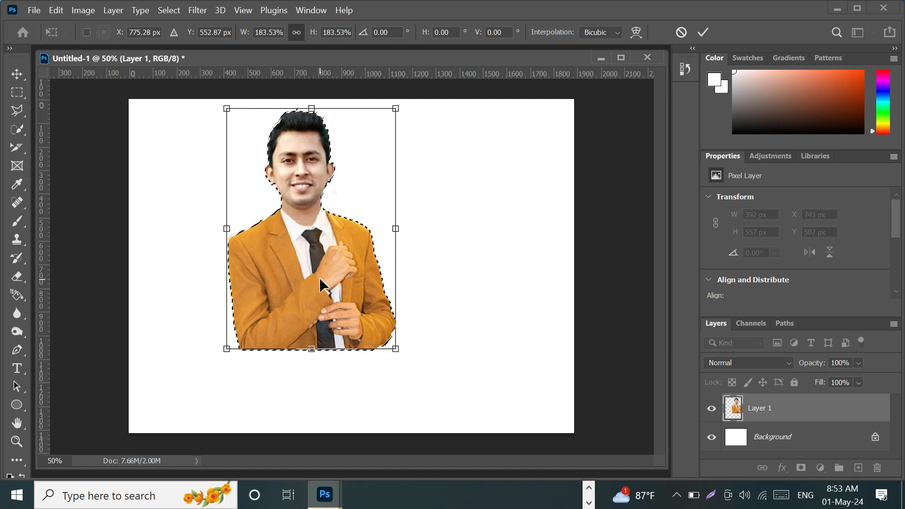
drag(322, 278, 365, 354)
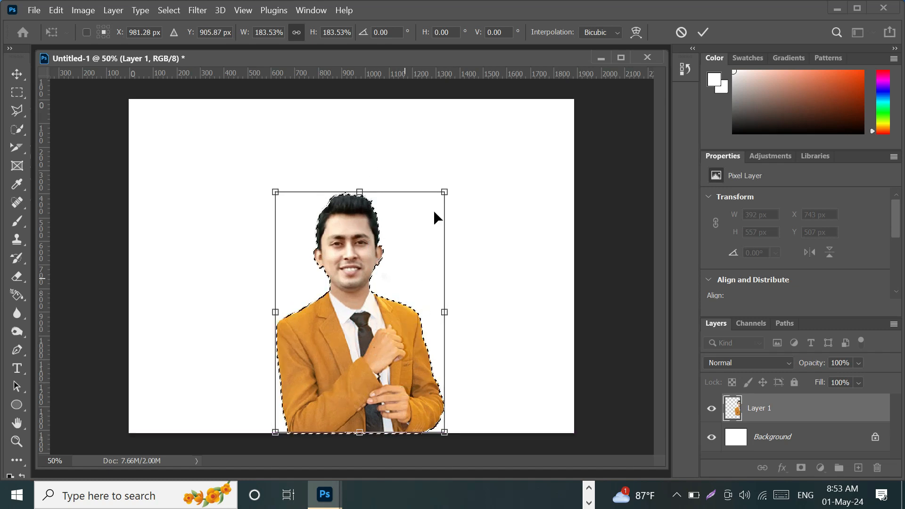
drag(444, 191, 505, 157)
drag(331, 275, 319, 275)
drag(259, 140, 275, 152)
drag(374, 243, 360, 244)
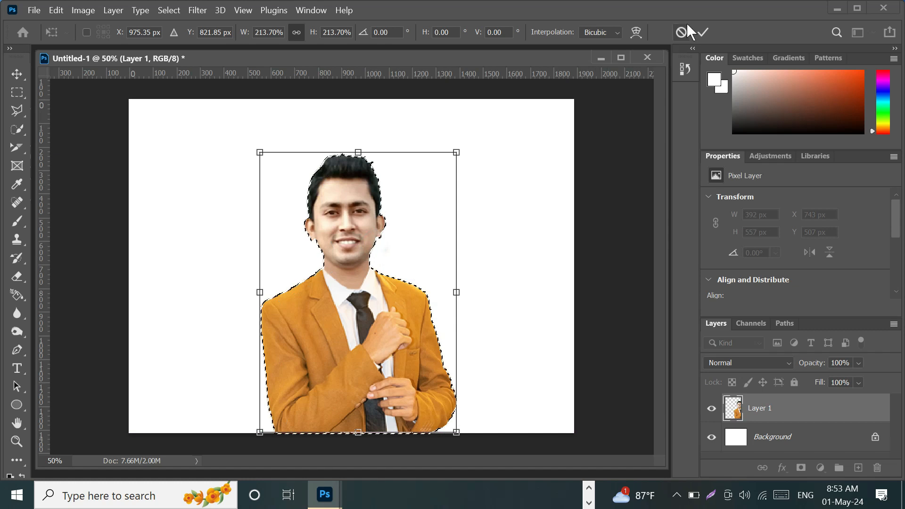
click(706, 33)
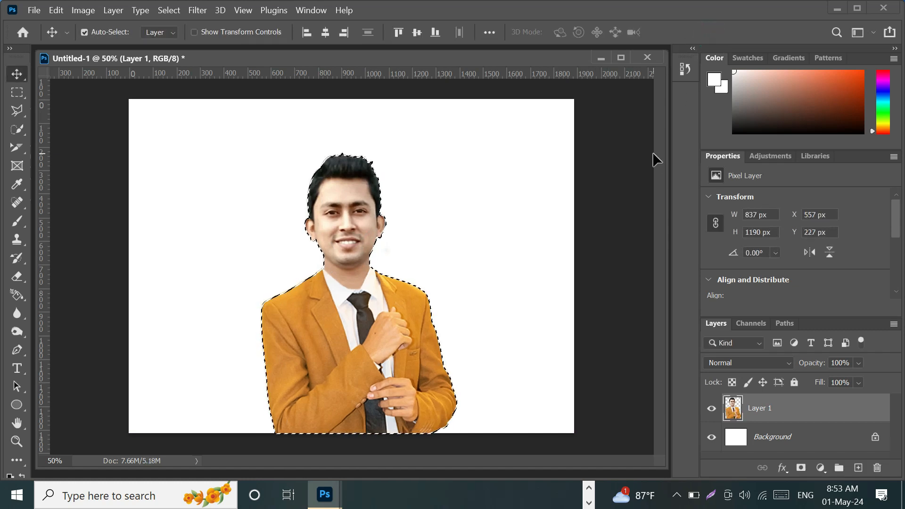
key(ctrl+d)
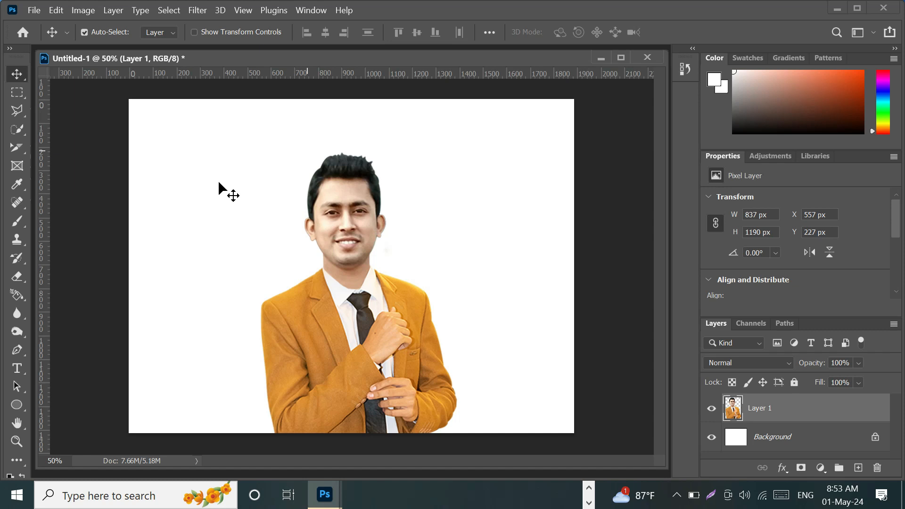
Hide and reshow the white Background layer twice to compare the portrait with and without its backdrop.
click(711, 438)
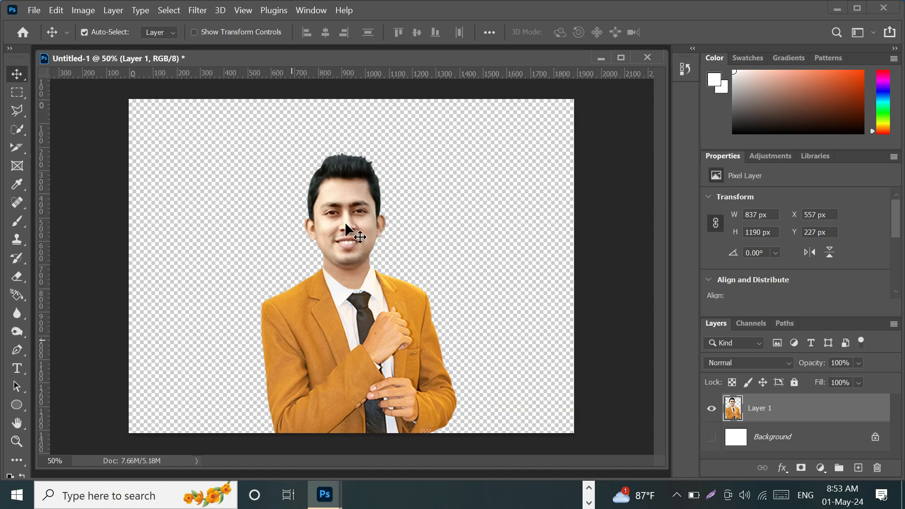
click(711, 439)
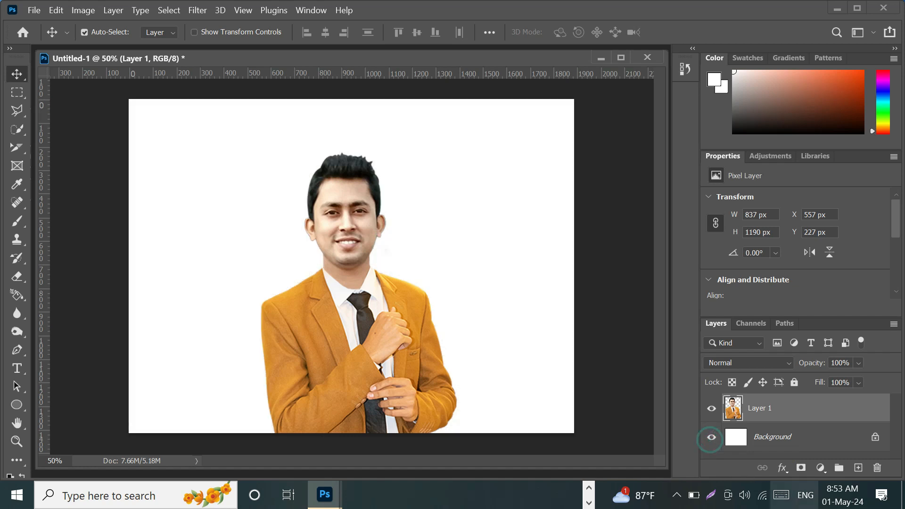
click(712, 437)
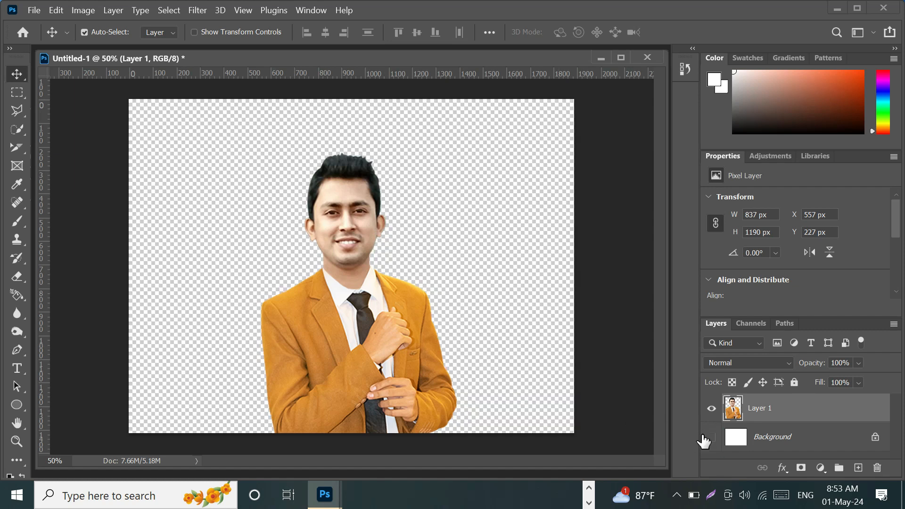
click(712, 437)
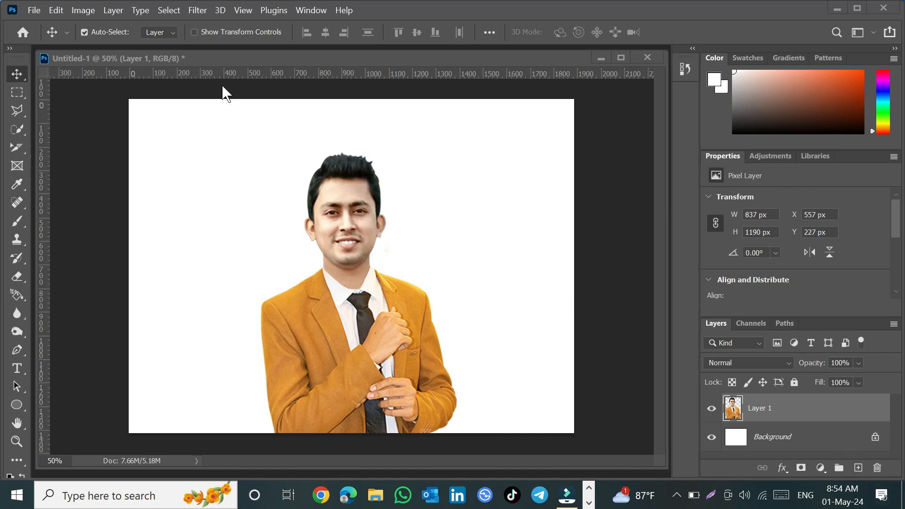
Open the closeup scarlet macaw image from the New folder inside Downloads.
click(34, 11)
click(41, 38)
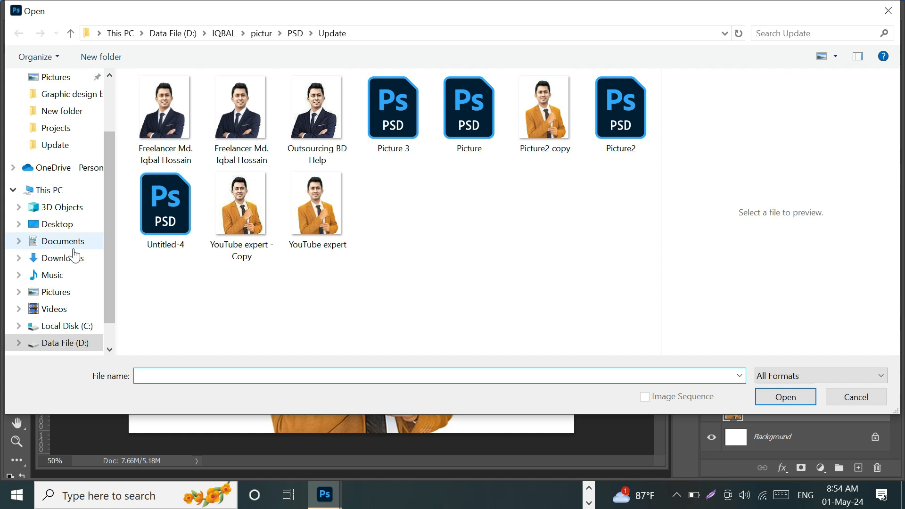
click(66, 258)
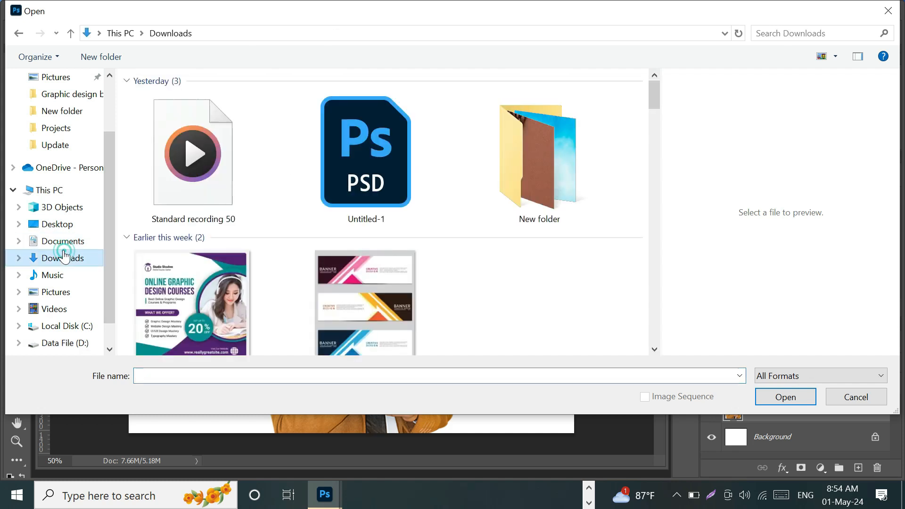
double_click(561, 161)
click(561, 161)
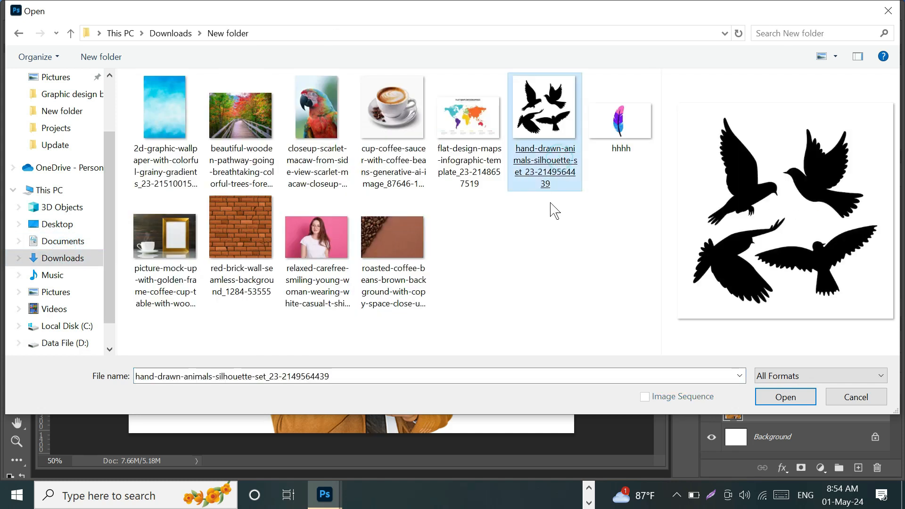
double_click(328, 127)
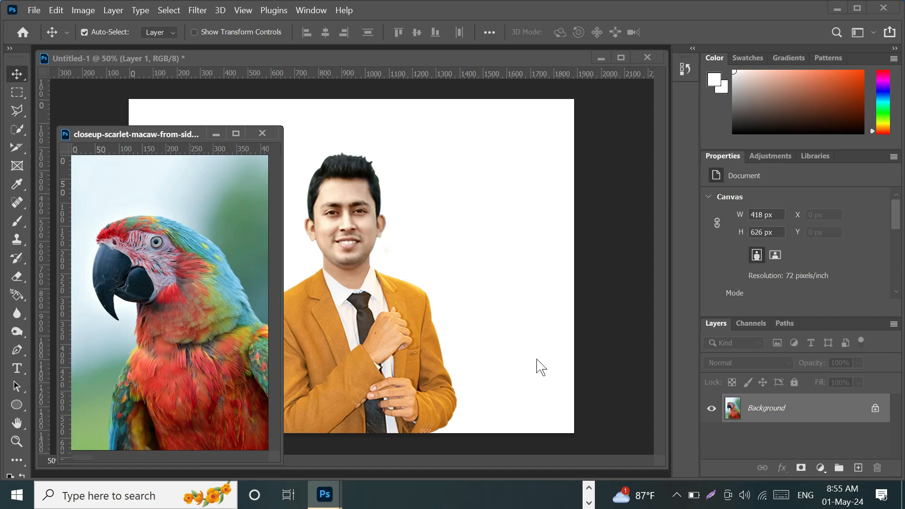
With the Eyedropper Tool, sample the pale mauve of the macaw's cheek as foreground colour, and minimise the macaw image.
click(19, 182)
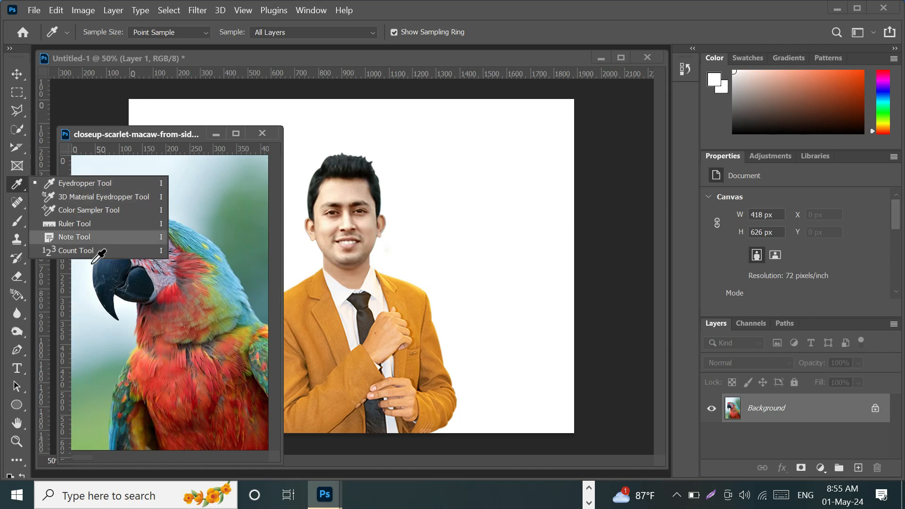
click(69, 183)
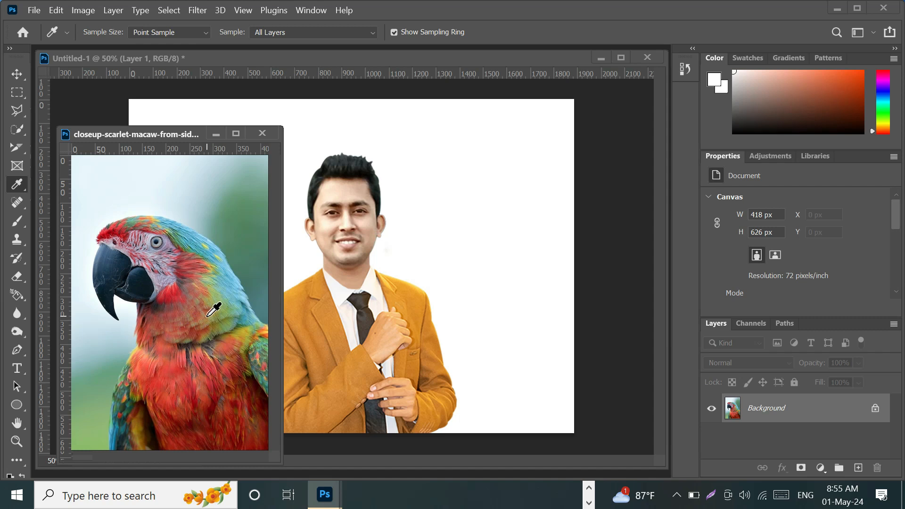
click(159, 282)
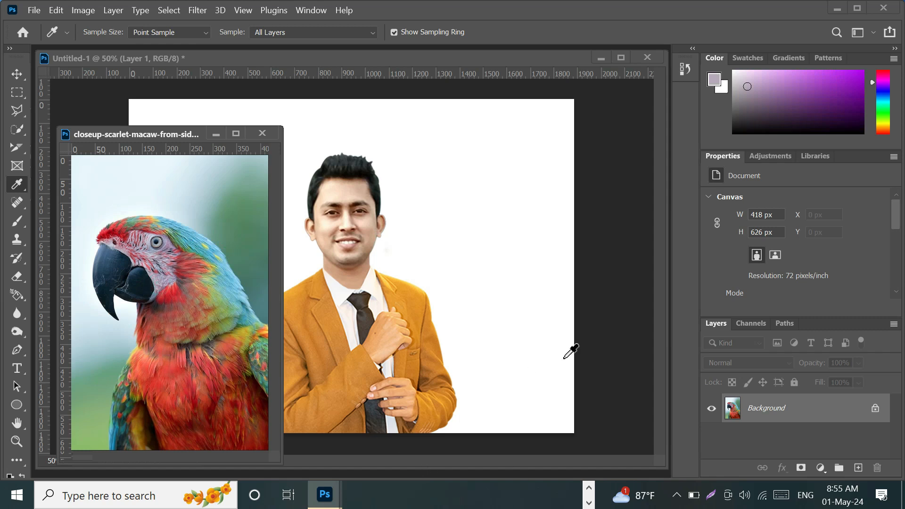
click(748, 86)
click(215, 124)
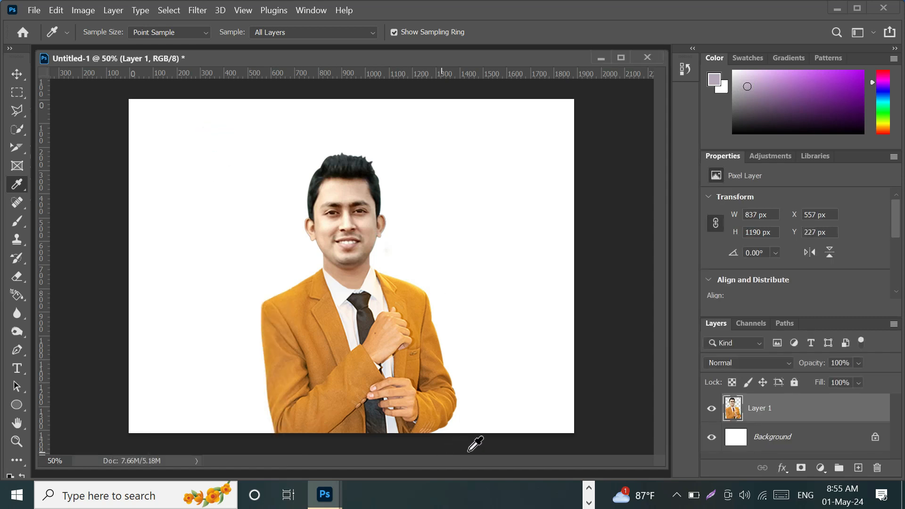
Fill the Background layer of Untitled-1 with the sampled mauve foreground colour.
click(772, 435)
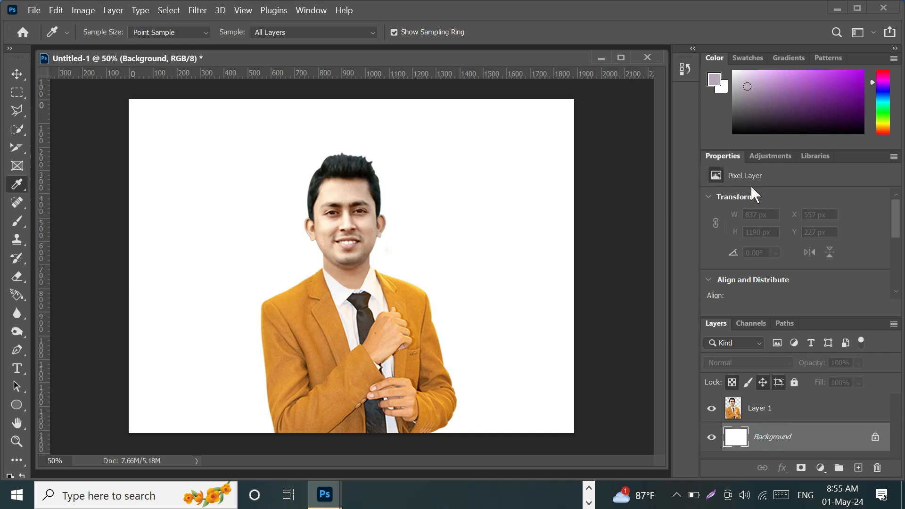
click(792, 439)
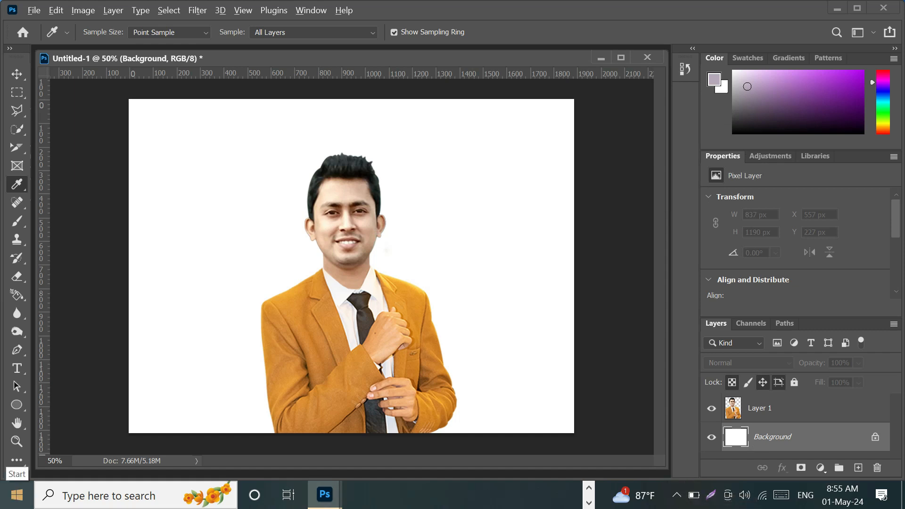
key(alt+BackSpace)
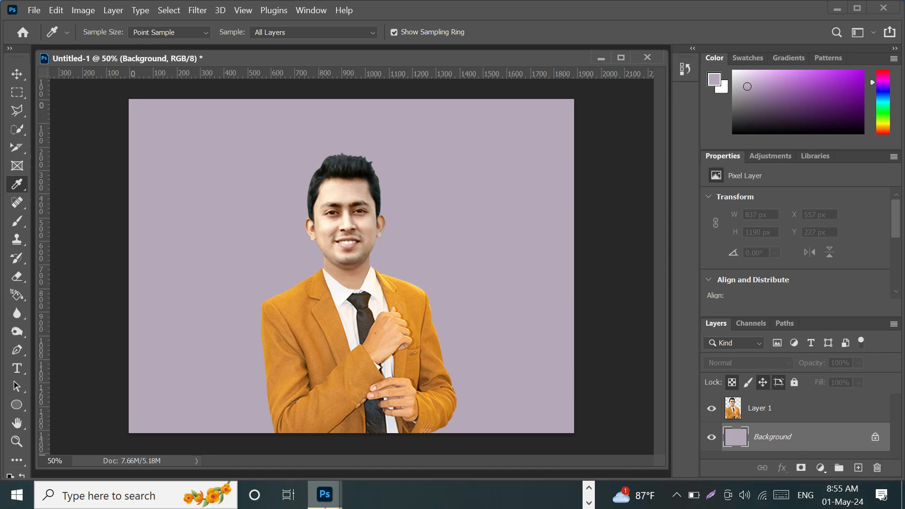
Sample the blurred green backdrop behind the macaw and fill the Background layer of Untitled-1 with that green.
mouse_move(325, 506)
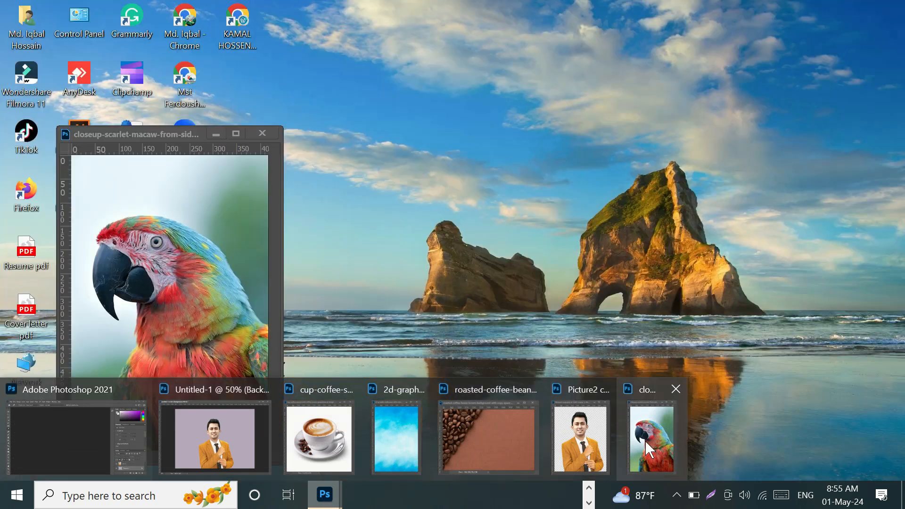
click(646, 442)
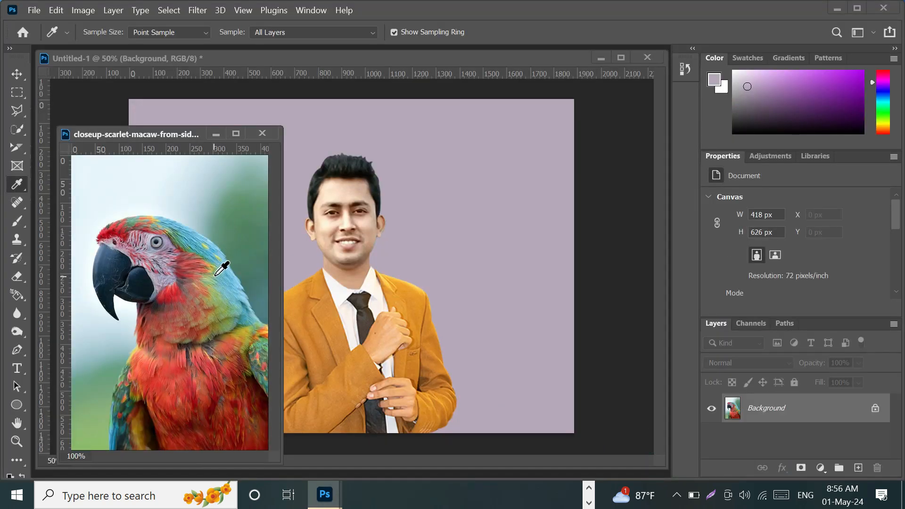
click(241, 218)
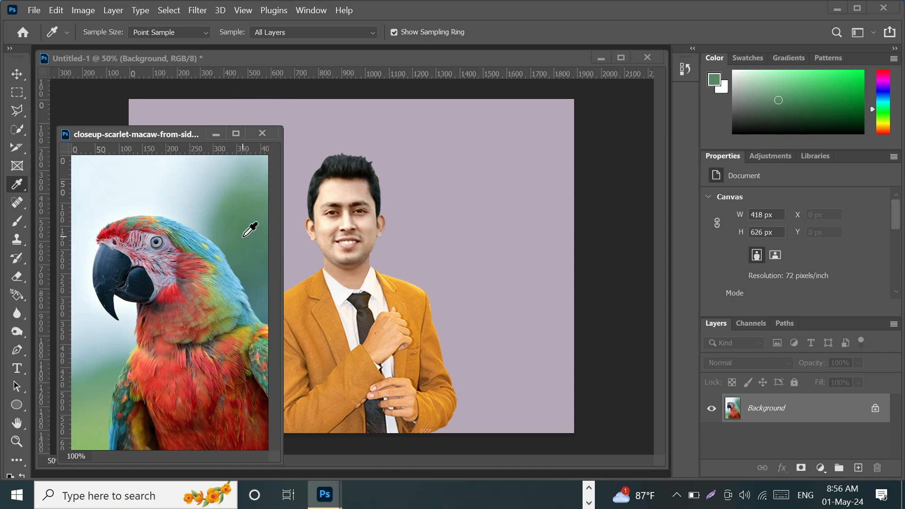
click(241, 231)
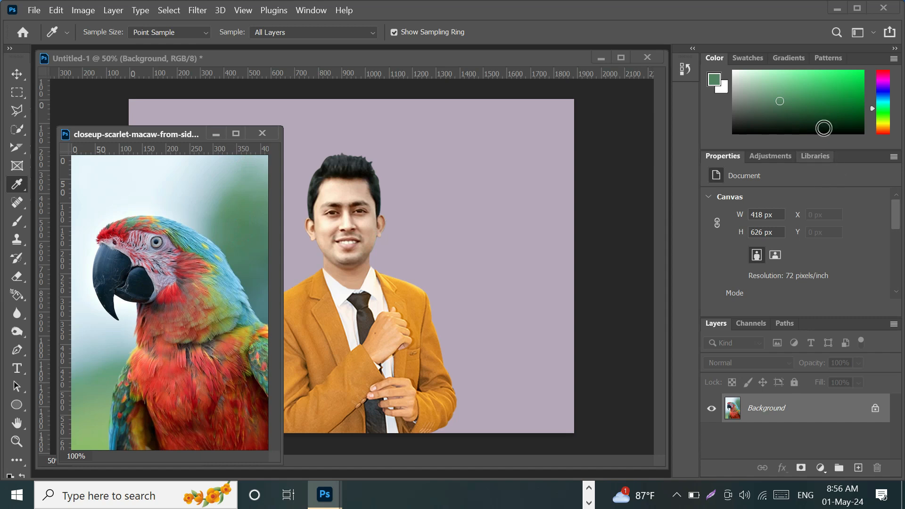
click(217, 135)
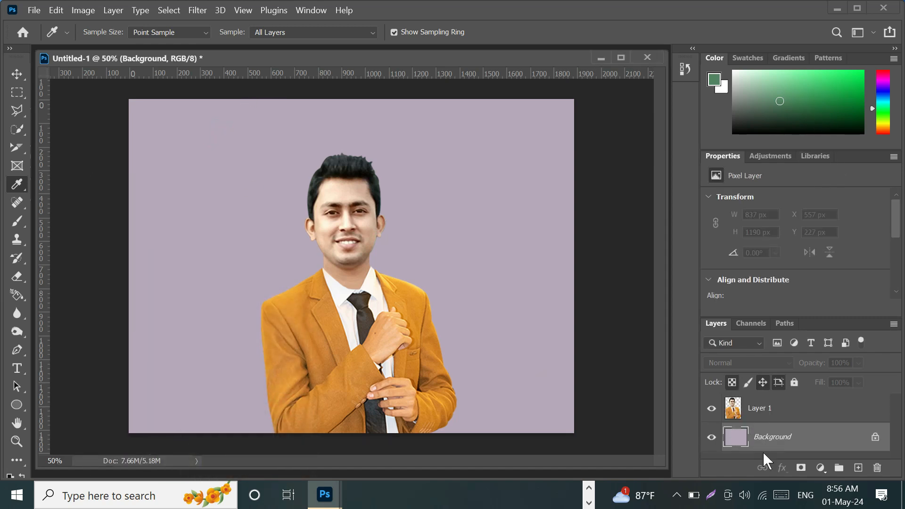
key(alt+BackSpace)
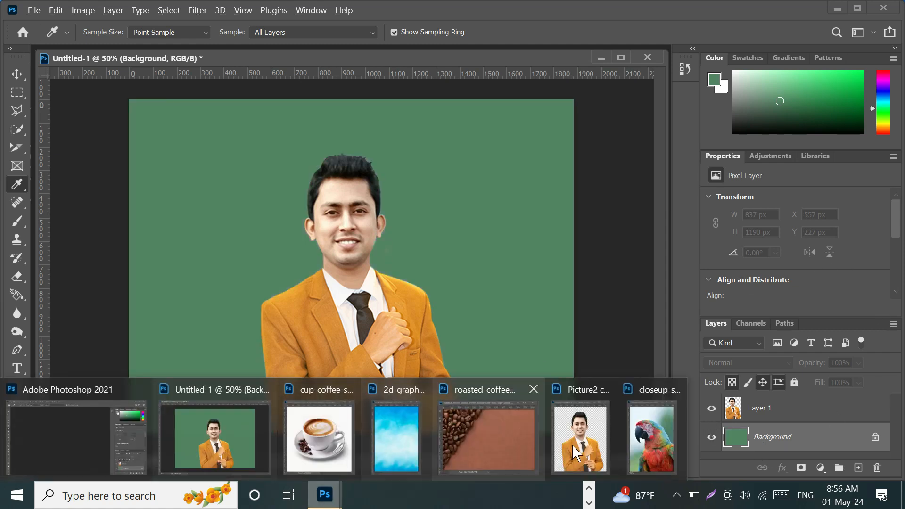
Sample the red of the macaw's chest feathers and fill the Background layer of Untitled-1 with that red.
click(652, 438)
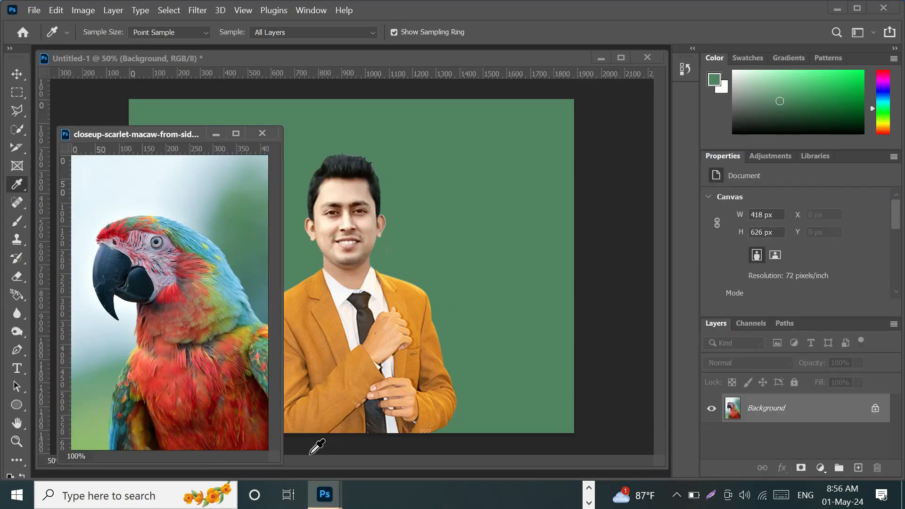
click(173, 376)
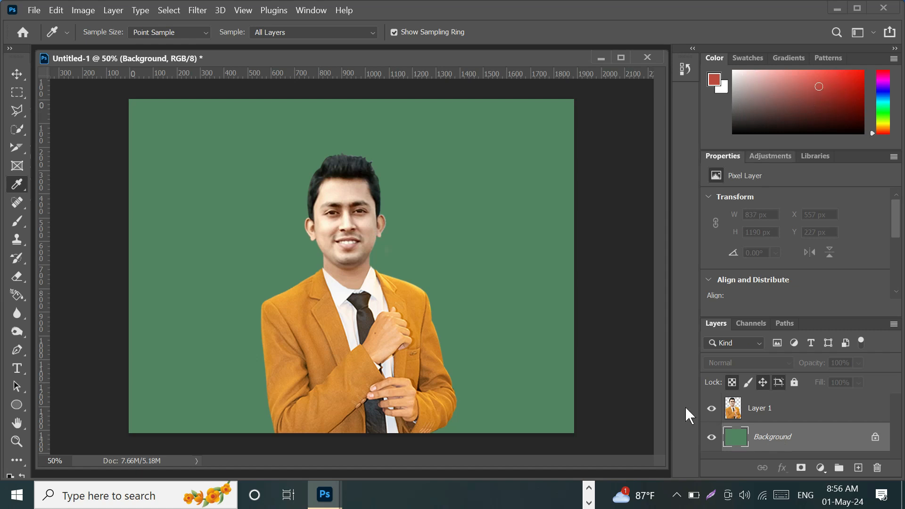
key(alt+BackSpace)
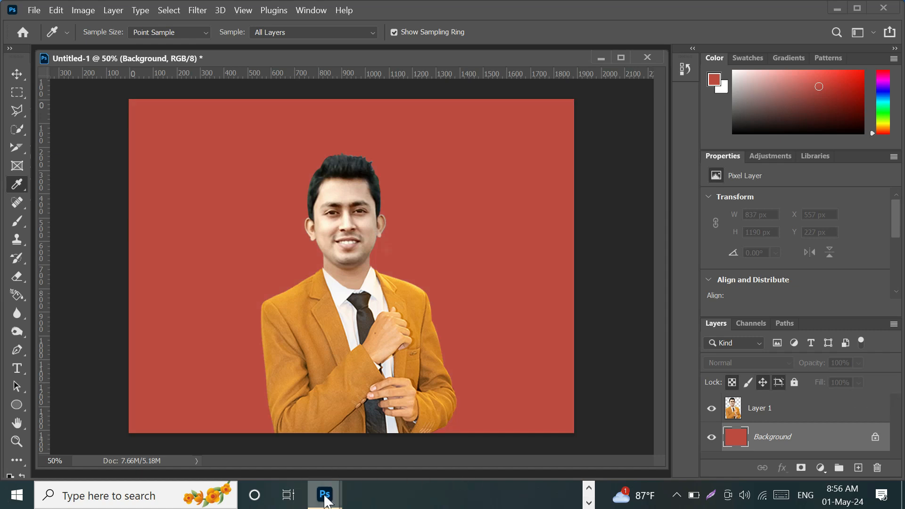
Sample the dark blue of the macaw's beak and fill the Background layer of Untitled-1 with that blue.
mouse_move(327, 504)
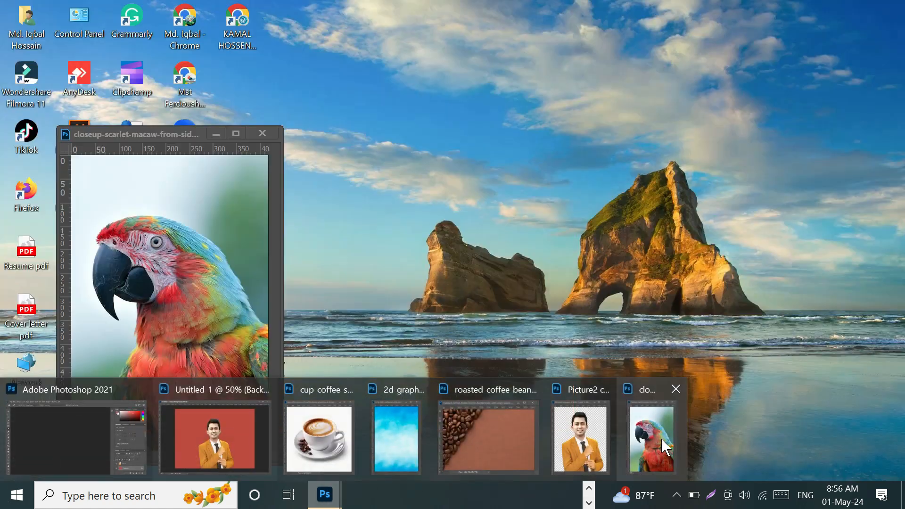
click(661, 439)
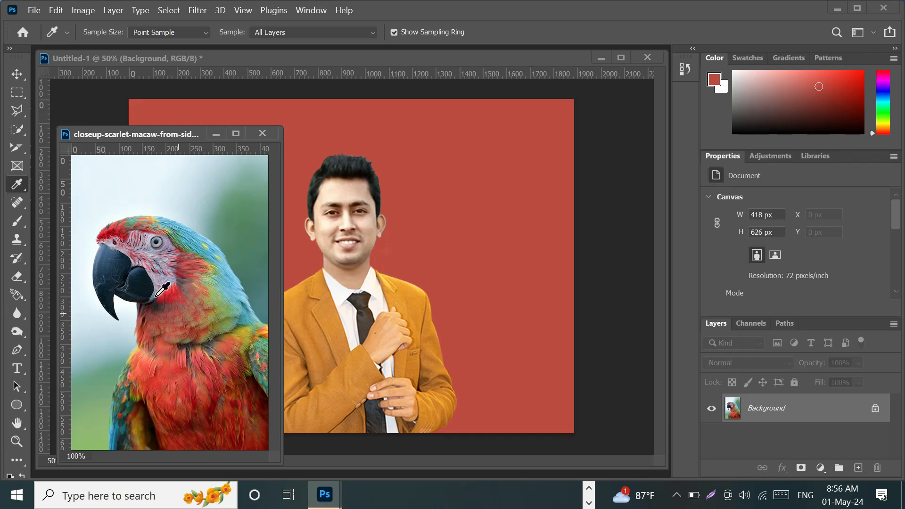
click(113, 261)
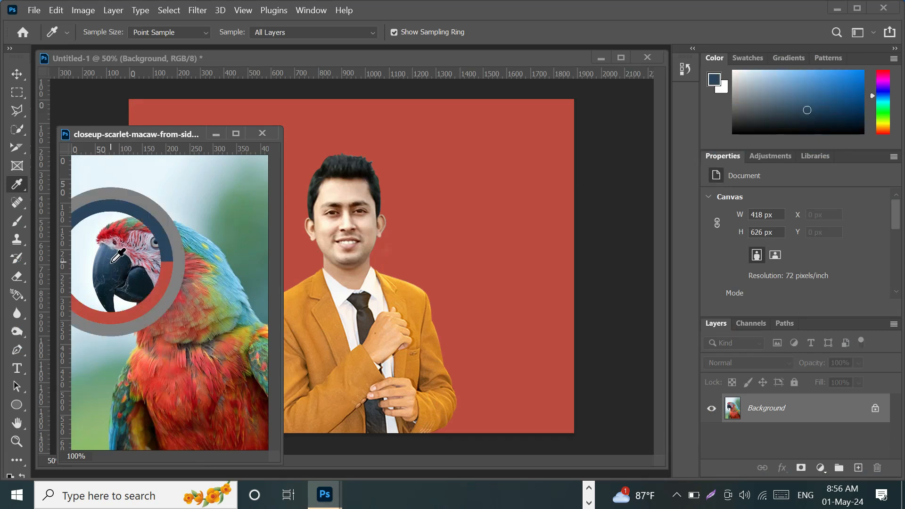
click(216, 135)
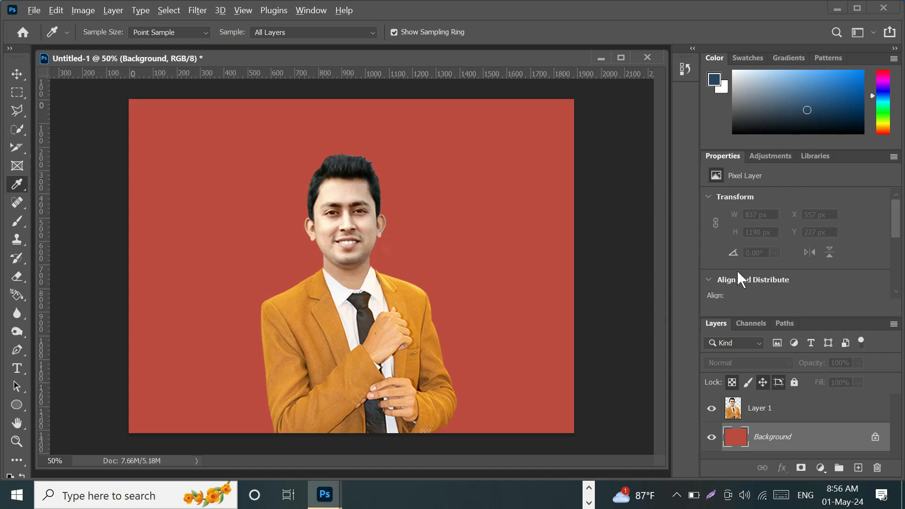
key(alt+BackSpace)
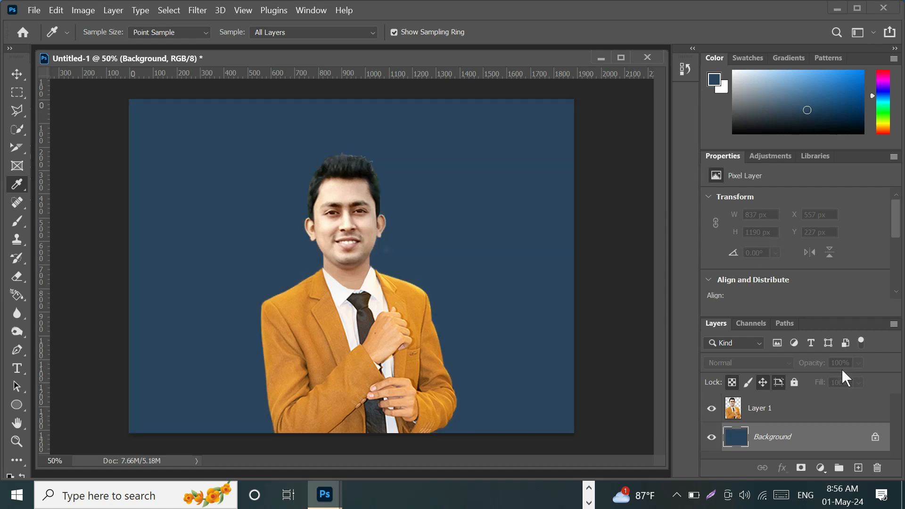